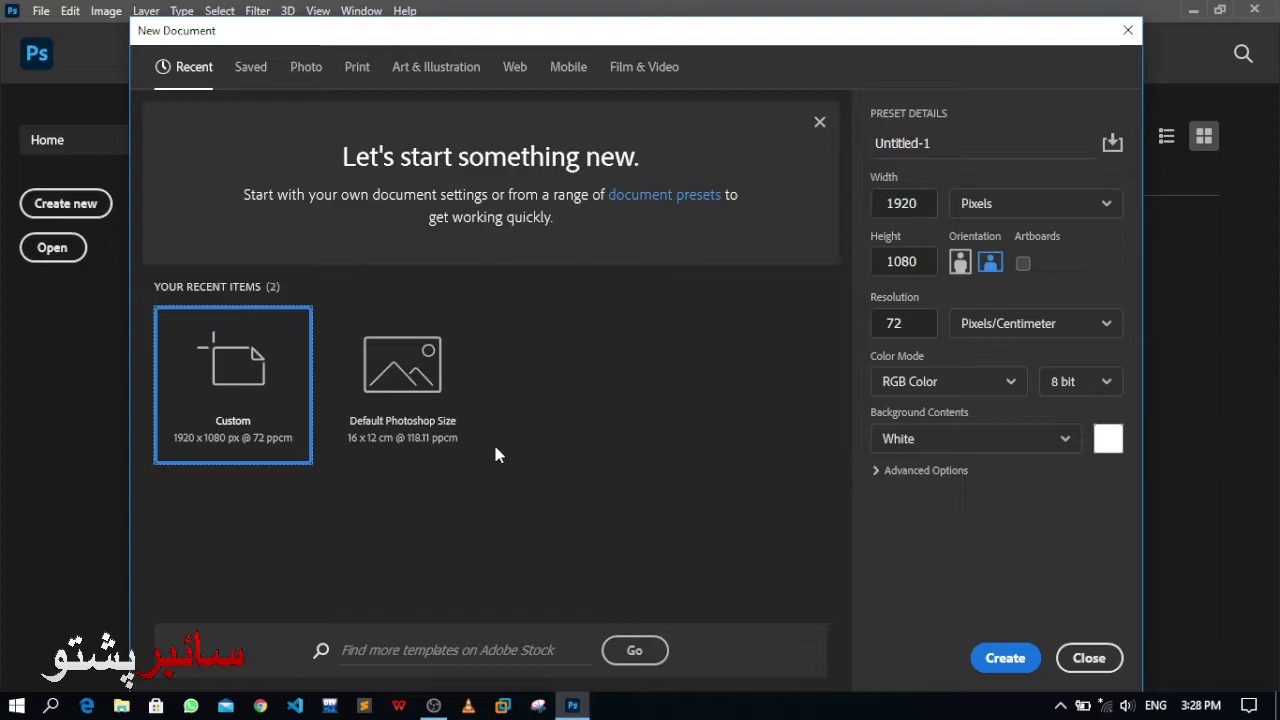
Step: Create Untitled-1 as a 1920×1080 px, 72 ppi RGB document with a white background
{"action": "left_click", "coordinate": [1001, 657]}
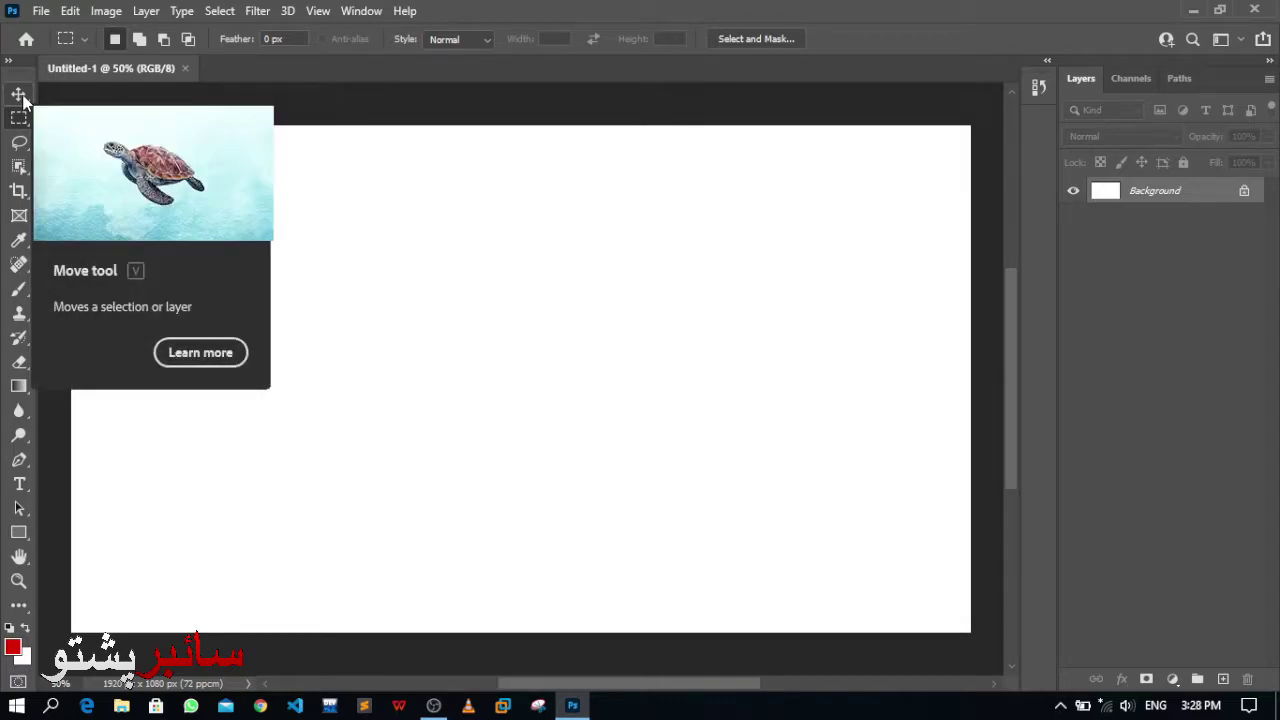
Step: Select the Move tool from the toolbar, leaving the white canvas untouched
{"action": "left_click", "coordinate": [21, 96]}
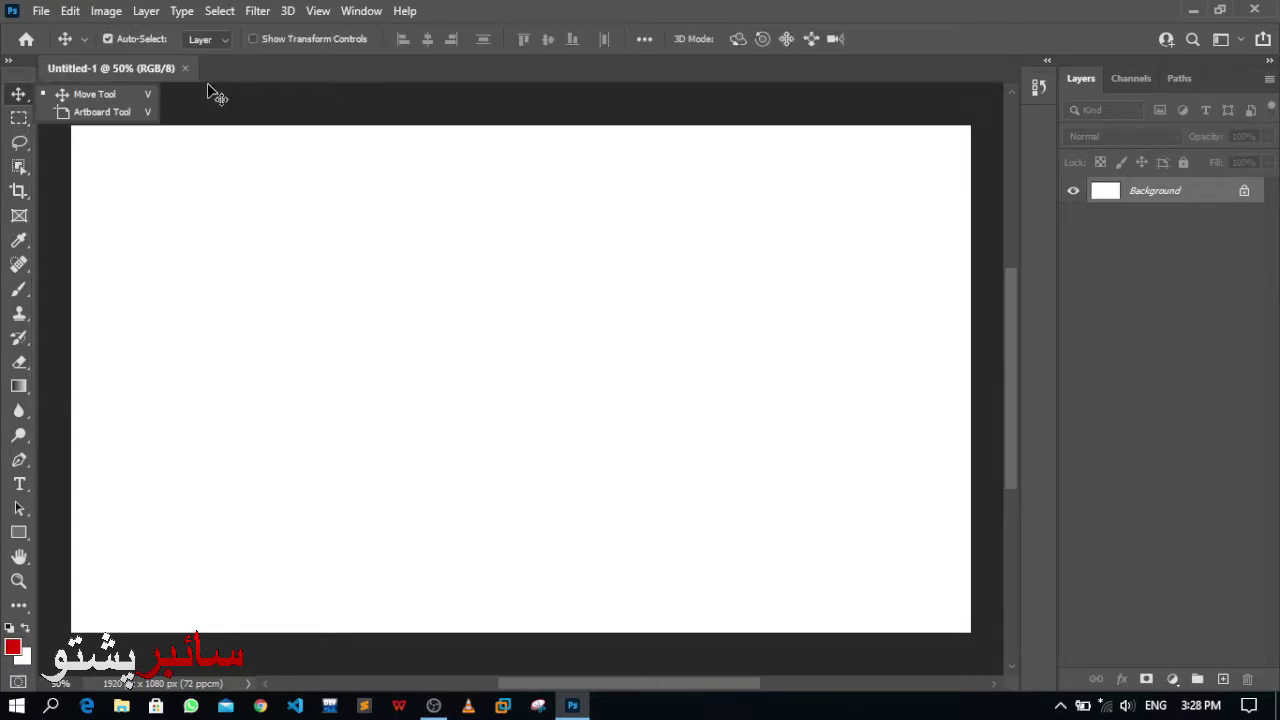
{"action": "left_click", "coordinate": [23, 94]}
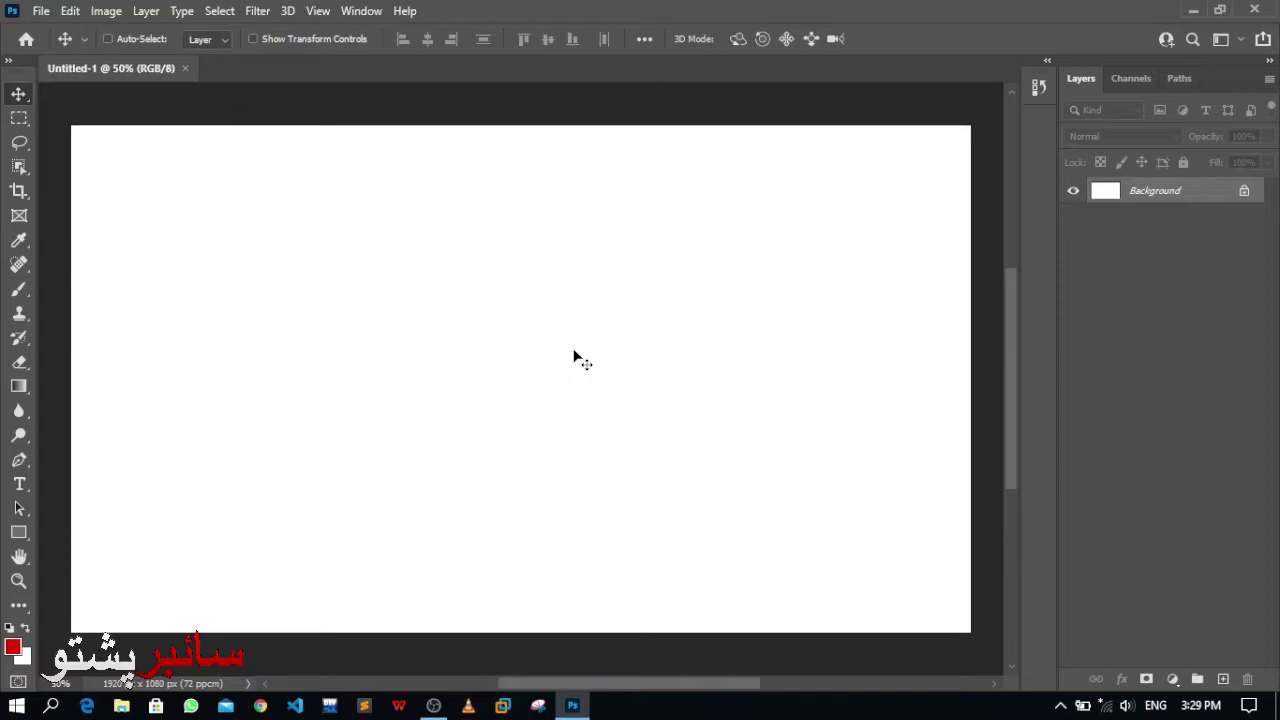
Step: Open 'HD Urdu cyber pashto logo.png' from the Downloads folder
{"action": "key", "text": "ctrl+o"}
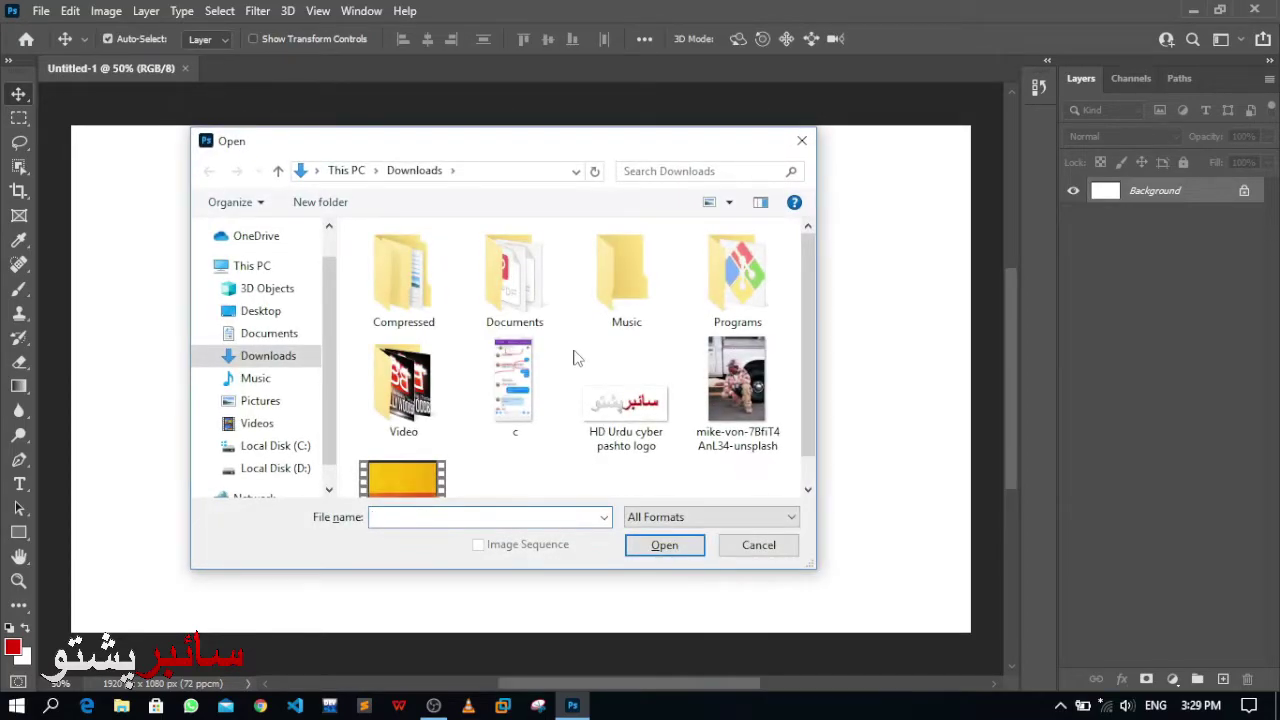
{"action": "double_click", "coordinate": [660, 410]}
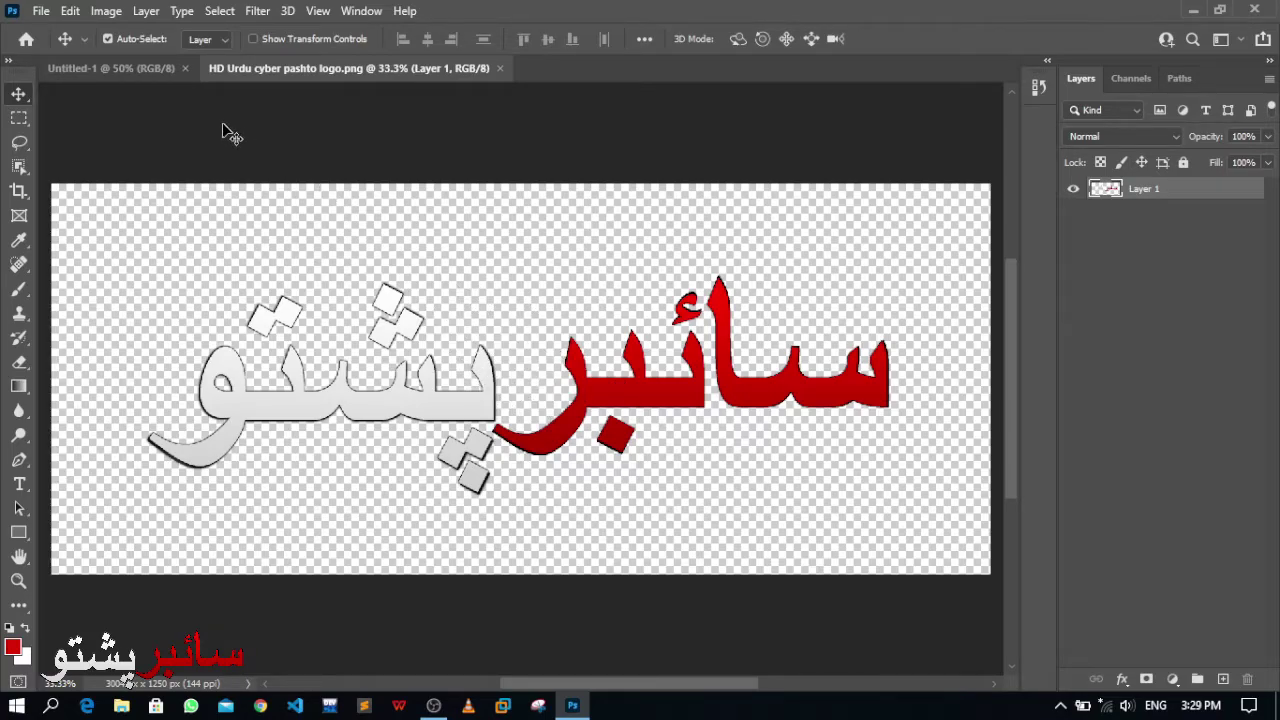
Step: Drag the Pashto logo from its own tab into Untitled-1 as Layer 1
{"action": "left_click", "coordinate": [141, 80]}
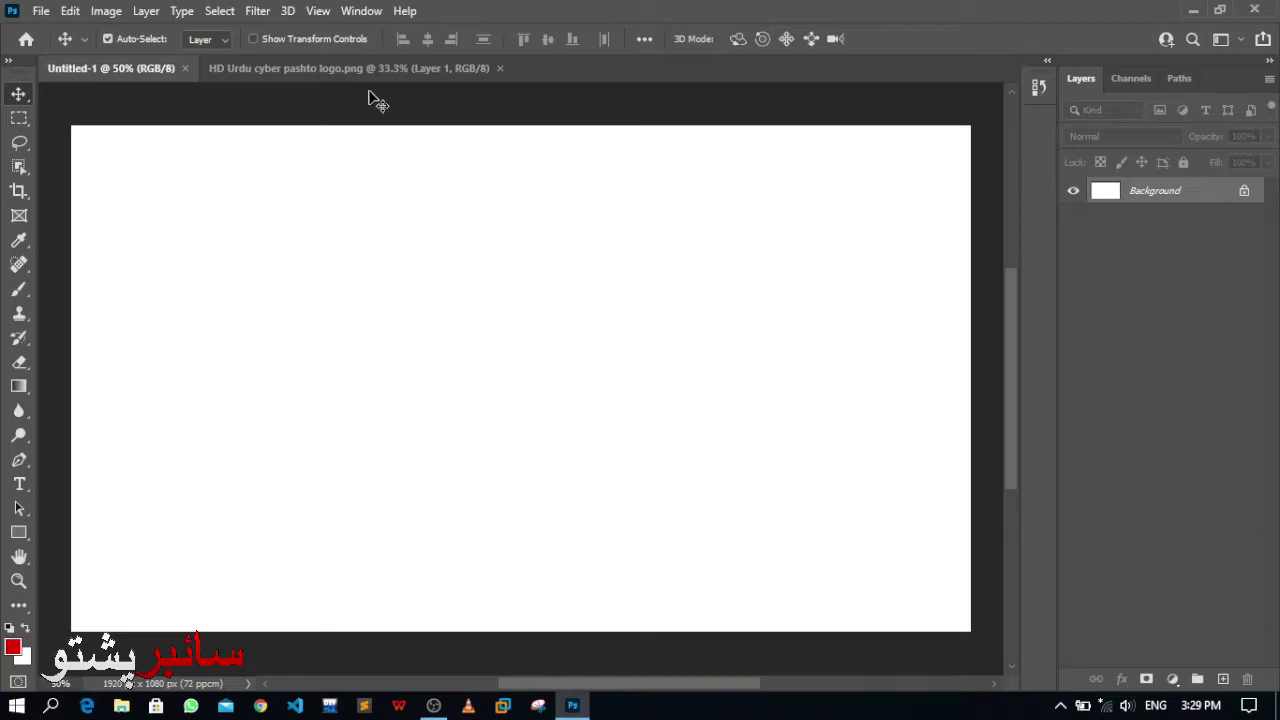
{"action": "left_click", "coordinate": [340, 66]}
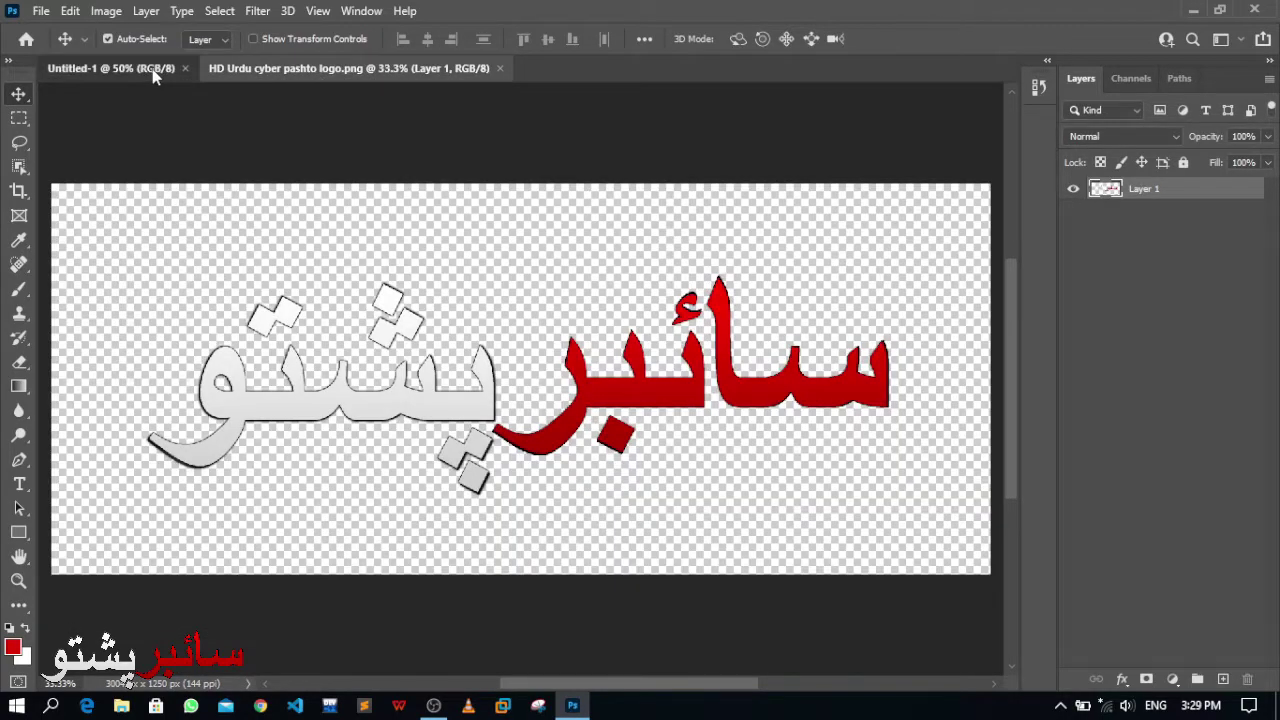
{"action": "left_click", "coordinate": [115, 68]}
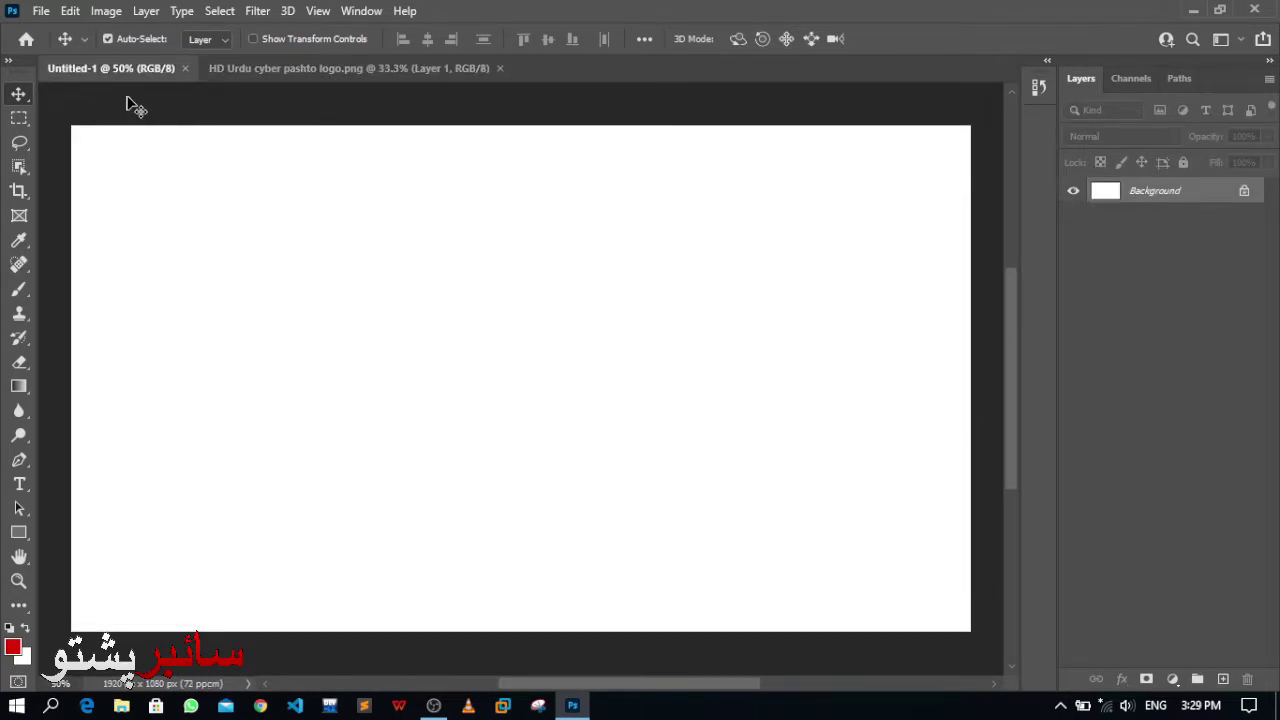
{"action": "left_click", "coordinate": [367, 76]}
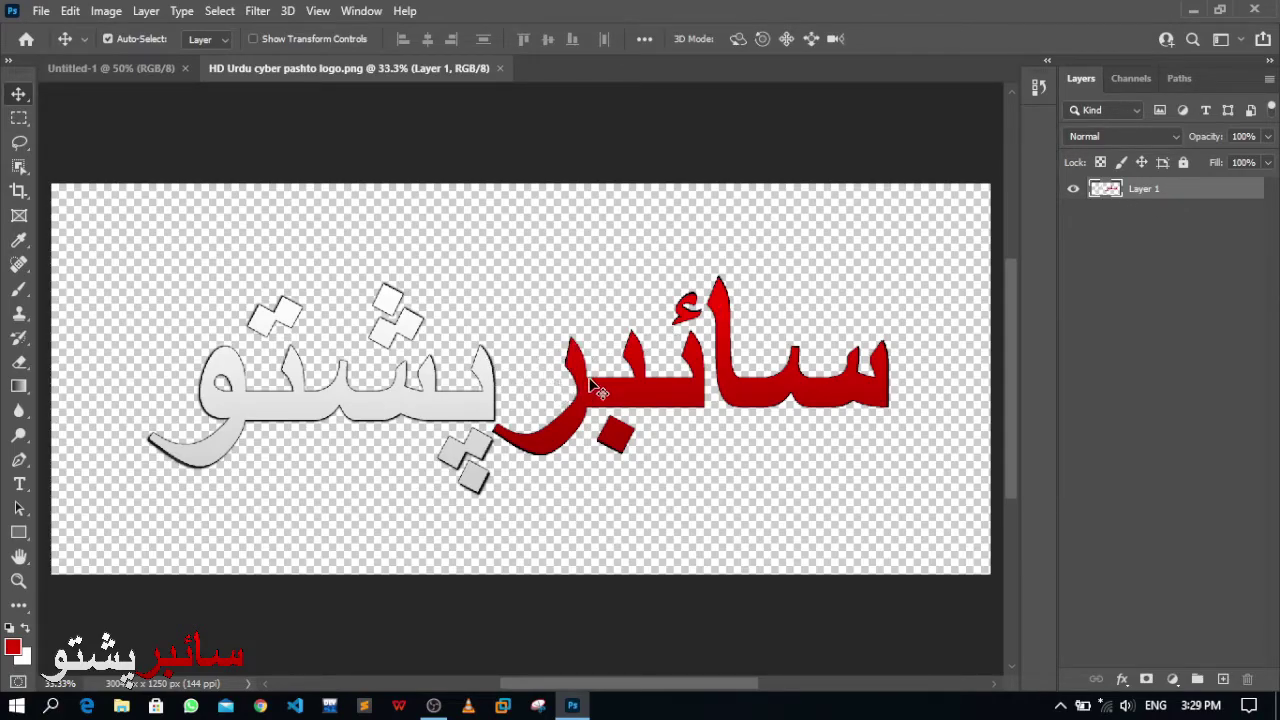
{"action": "mouse_move", "coordinate": [612, 391]}
{"action": "left_mouse_down"}
{"action": "mouse_move", "coordinate": [505, 330]}
{"action": "mouse_move", "coordinate": [172, 80]}
{"action": "left_mouse_up"}
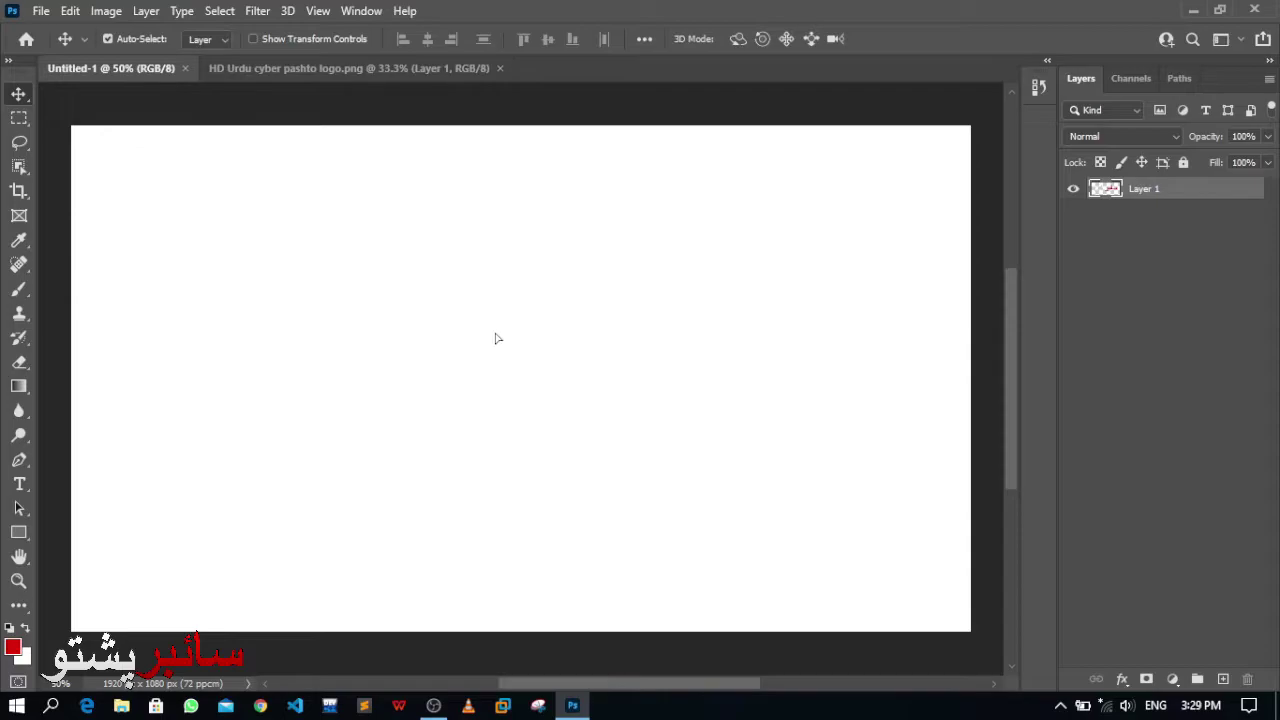
{"action": "left_click_drag", "start_coordinate": [172, 80], "coordinate": [494, 338]}
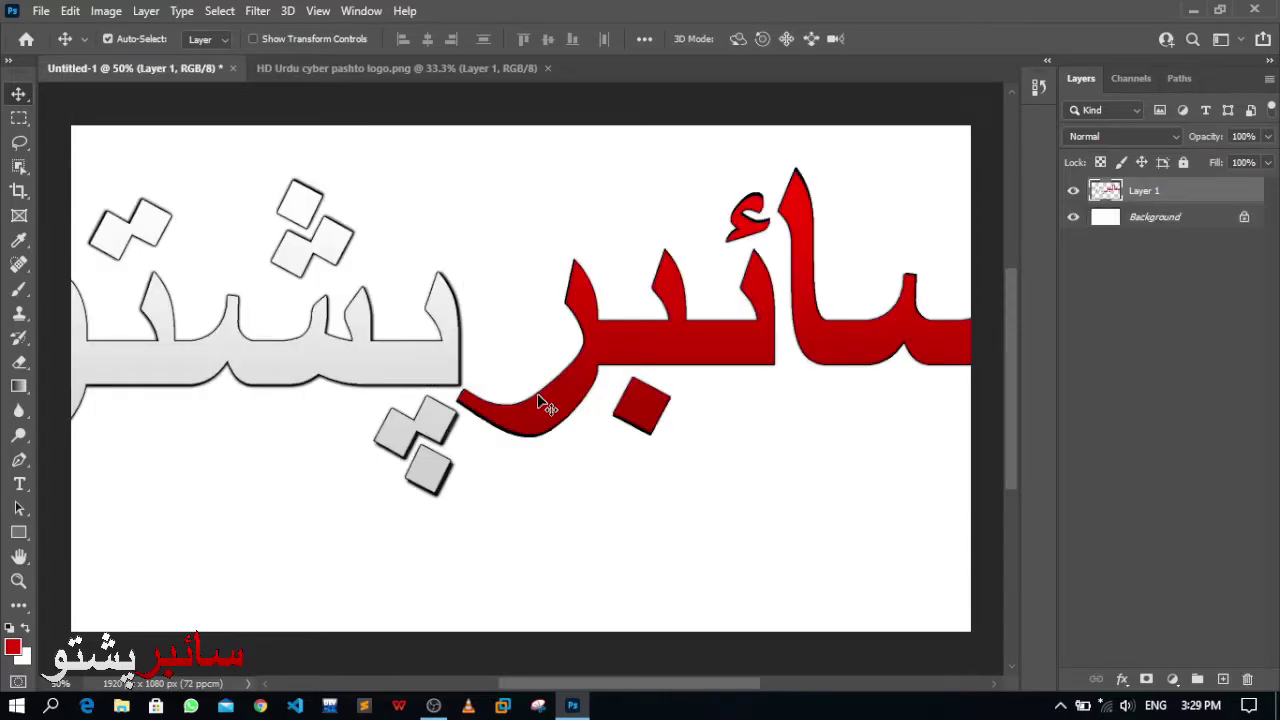
{"action": "left_click", "coordinate": [620, 322]}
{"action": "left_click_drag", "start_coordinate": [395, 335], "coordinate": [651, 414]}
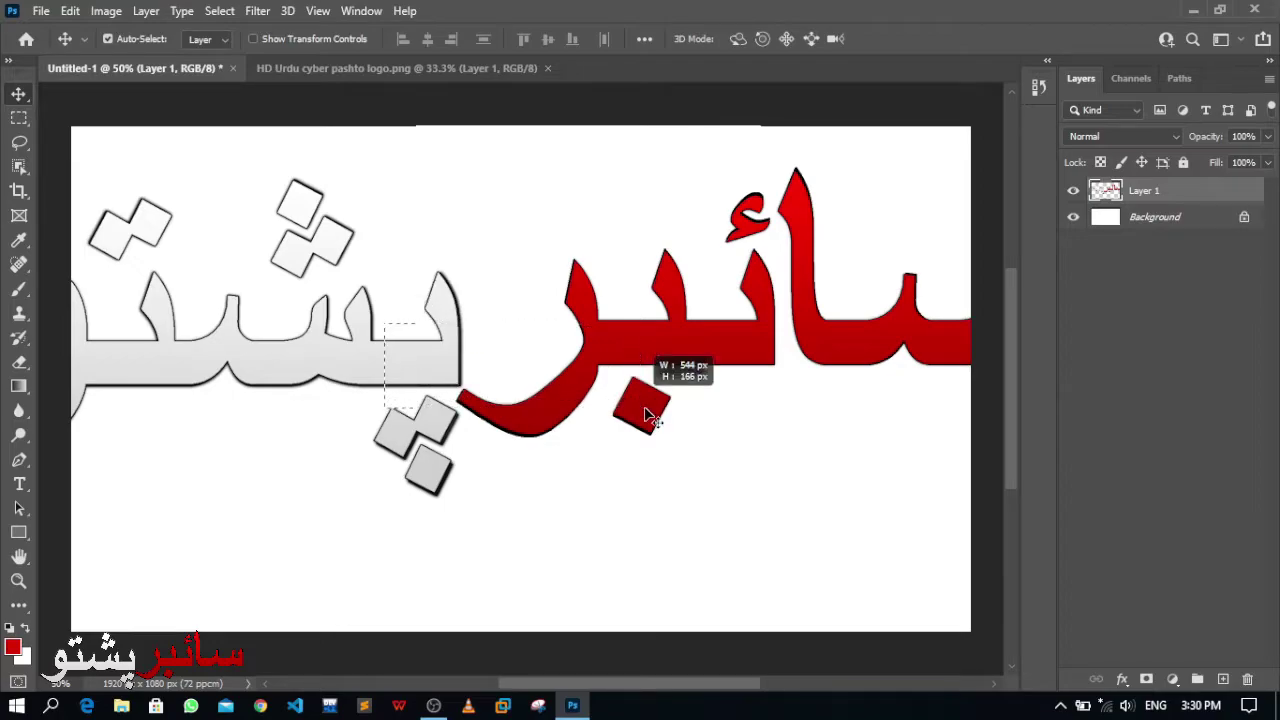
{"action": "double_click", "coordinate": [1150, 190]}
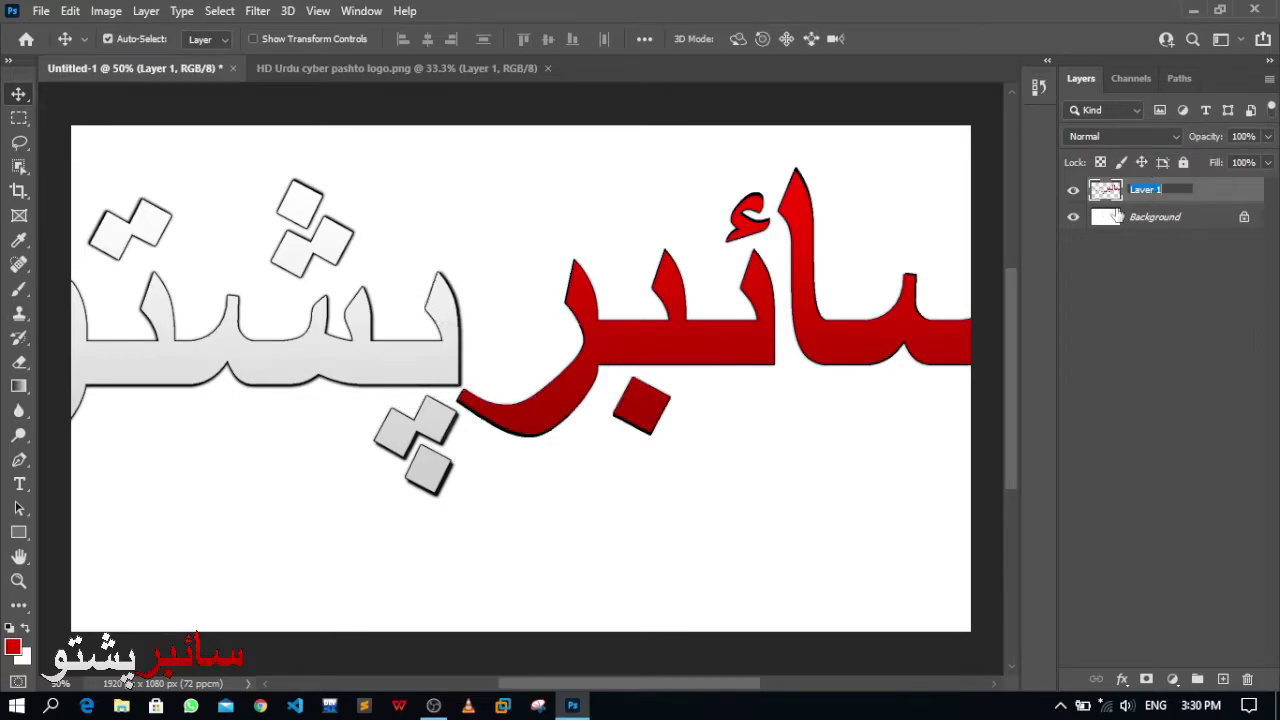
{"action": "key", "text": "Return"}
{"action": "left_click_drag", "start_coordinate": [563, 371], "coordinate": [743, 358]}
Step: Try a free transform to squash, move and stretch the logo, then cancel it
{"action": "key", "text": "ctrl+t"}
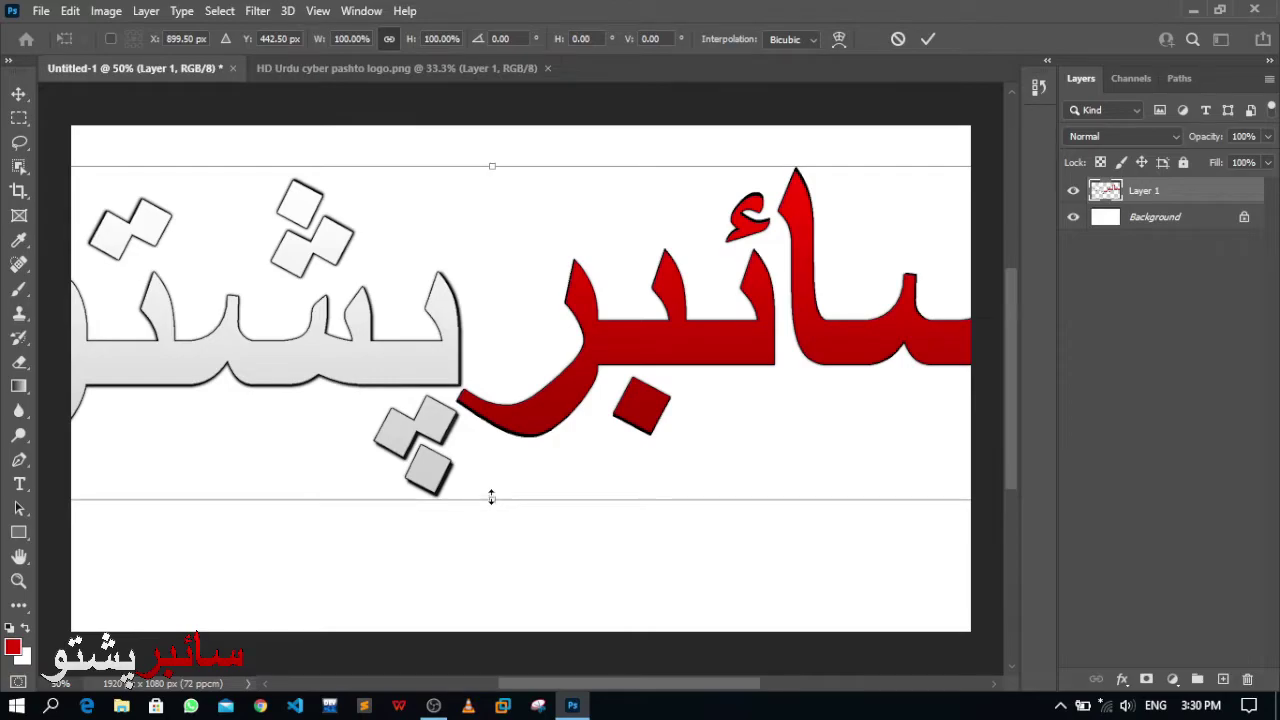
{"action": "mouse_move", "coordinate": [491, 500]}
{"action": "left_mouse_down"}
{"action": "mouse_move", "coordinate": [497, 420]}
{"action": "mouse_move", "coordinate": [499, 485]}
{"action": "mouse_move", "coordinate": [511, 434]}
{"action": "mouse_move", "coordinate": [514, 298]}
{"action": "left_mouse_up"}
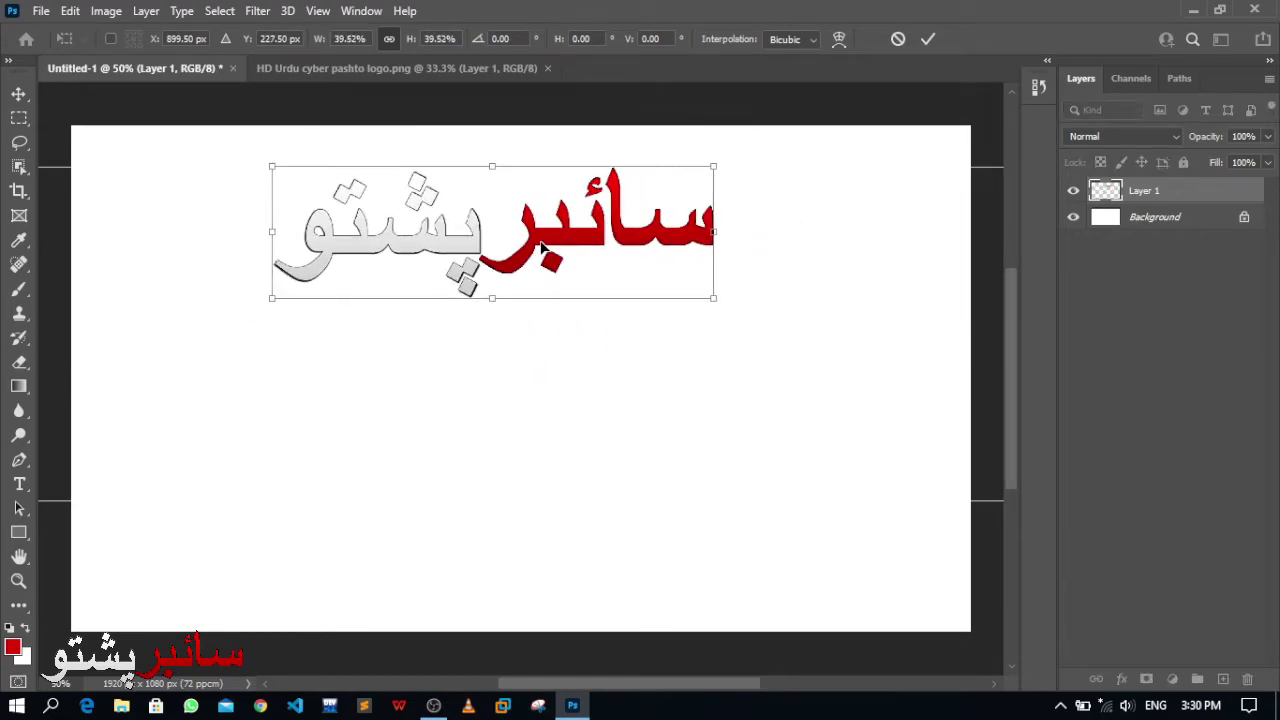
{"action": "mouse_move", "coordinate": [541, 247]}
{"action": "left_mouse_down"}
{"action": "mouse_move", "coordinate": [571, 376]}
{"action": "mouse_move", "coordinate": [585, 374]}
{"action": "left_mouse_up"}
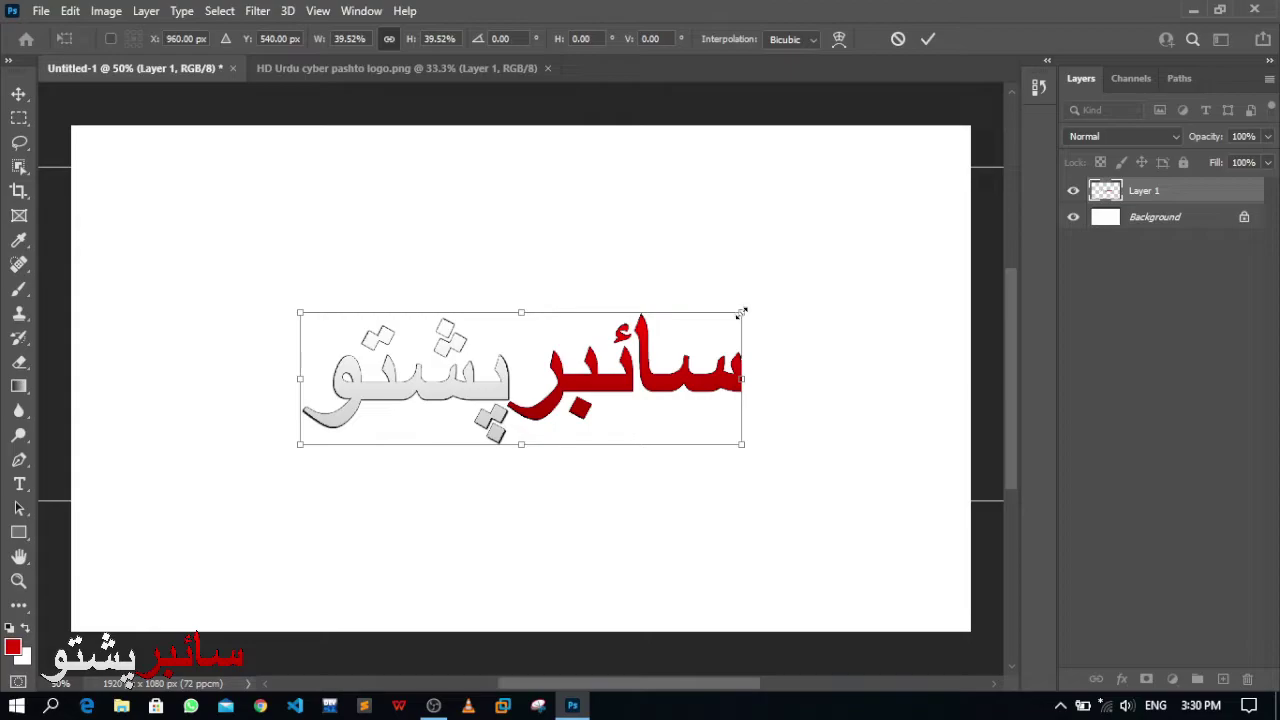
{"action": "left_click_drag", "start_coordinate": [742, 311], "coordinate": [750, 290]}
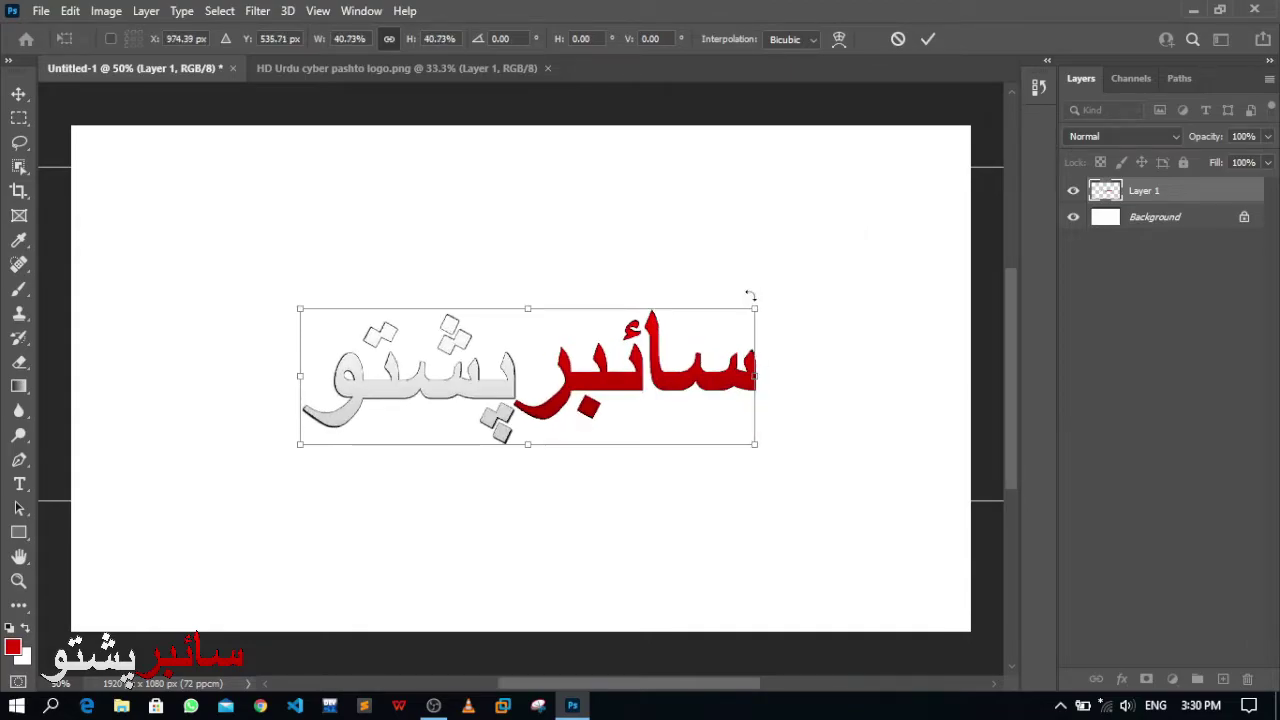
{"action": "left_click_drag", "start_coordinate": [754, 444], "coordinate": [746, 441]}
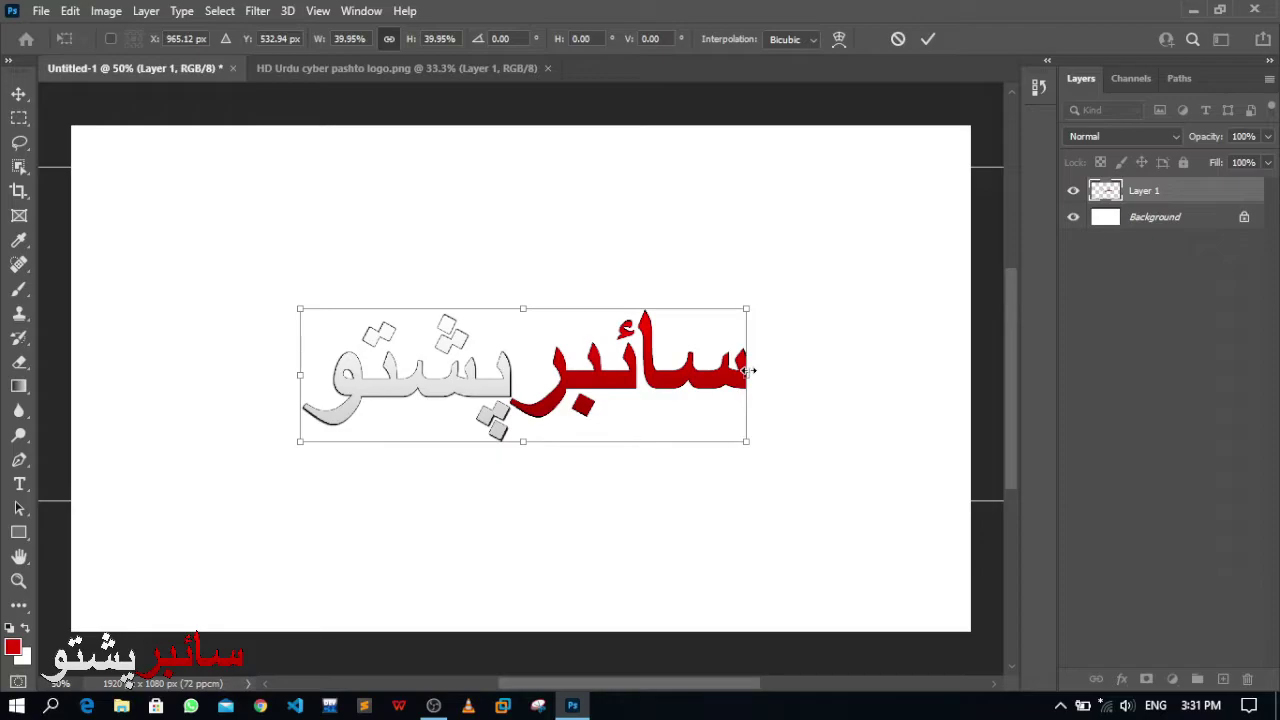
{"action": "mouse_move", "coordinate": [748, 371]}
{"action": "left_mouse_down"}
{"action": "mouse_move", "coordinate": [661, 371]}
{"action": "mouse_move", "coordinate": [836, 381]}
{"action": "left_mouse_up"}
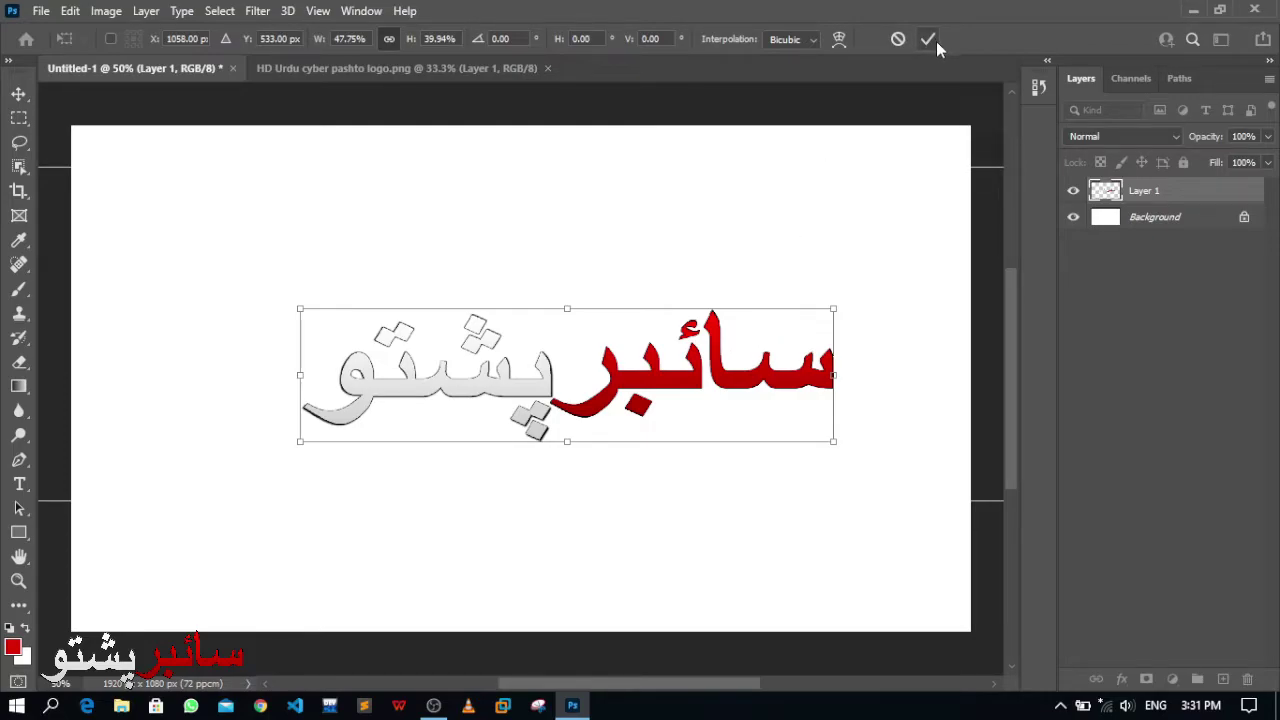
{"action": "left_click", "coordinate": [898, 39]}
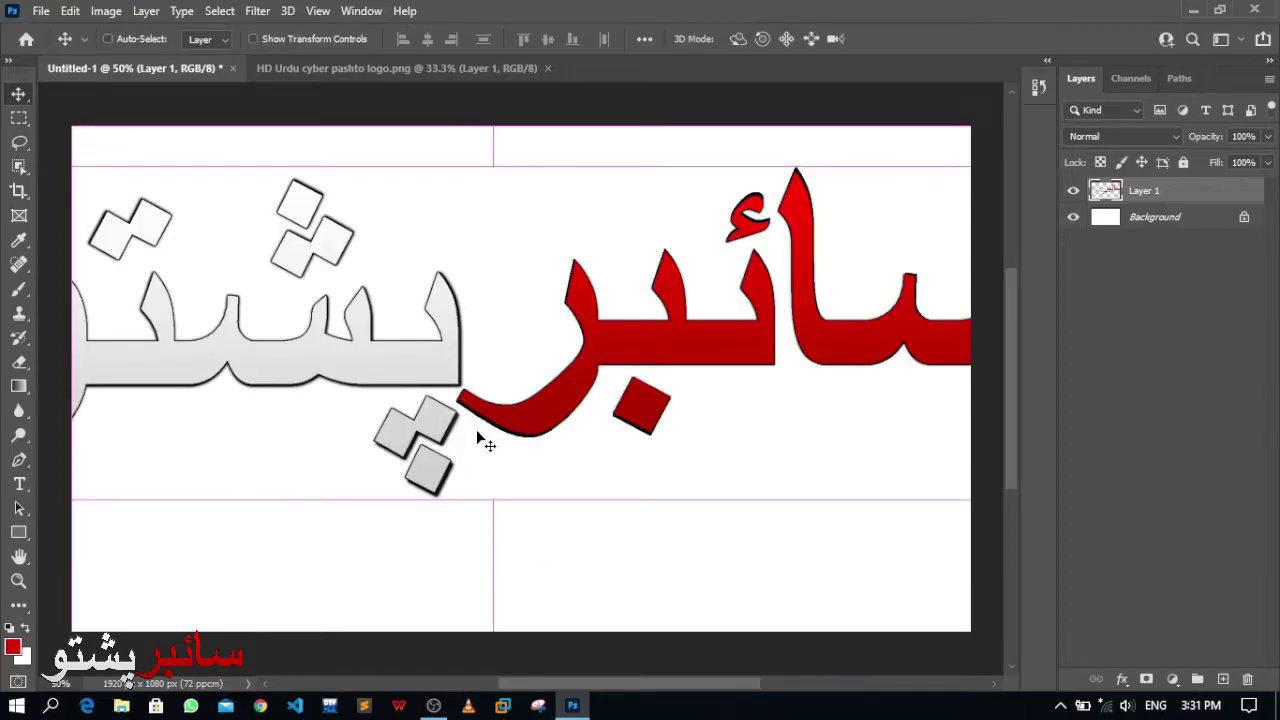
Step: Scale the logo proportionally down to about 36% and commit the transform
{"action": "key", "text": "ctrl+t"}
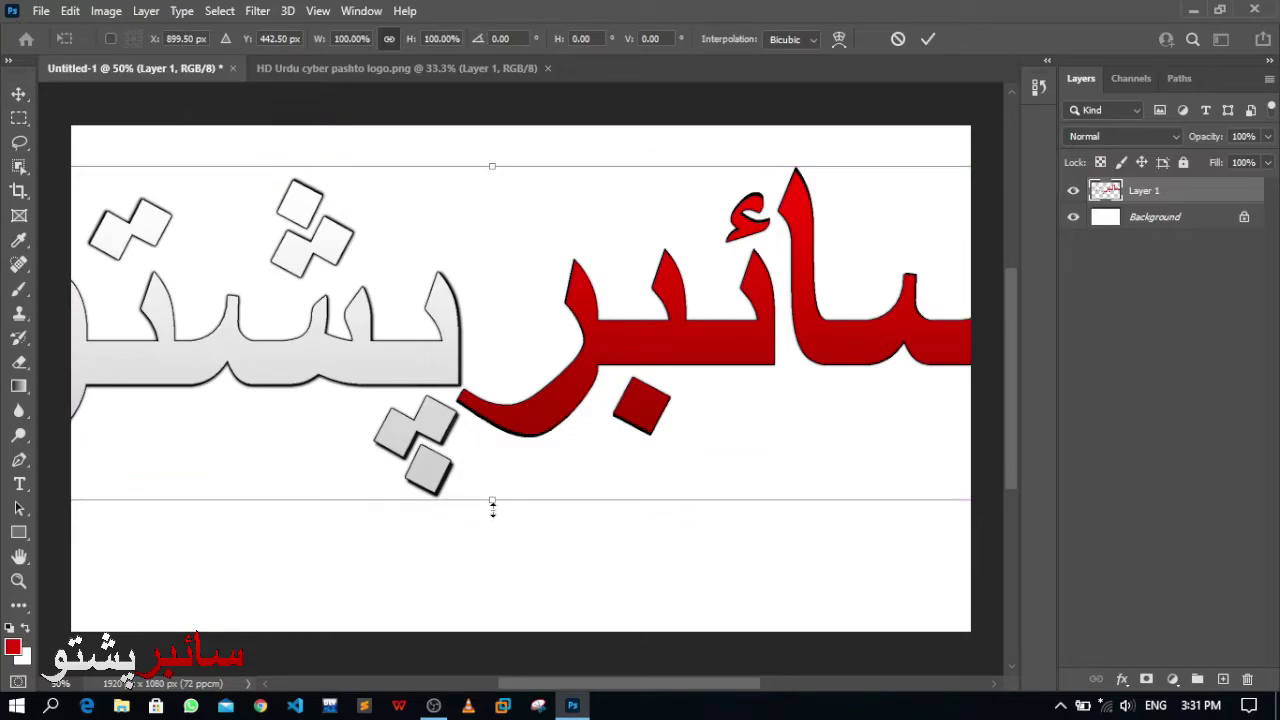
{"action": "left_click_drag", "start_coordinate": [492, 499], "coordinate": [527, 292]}
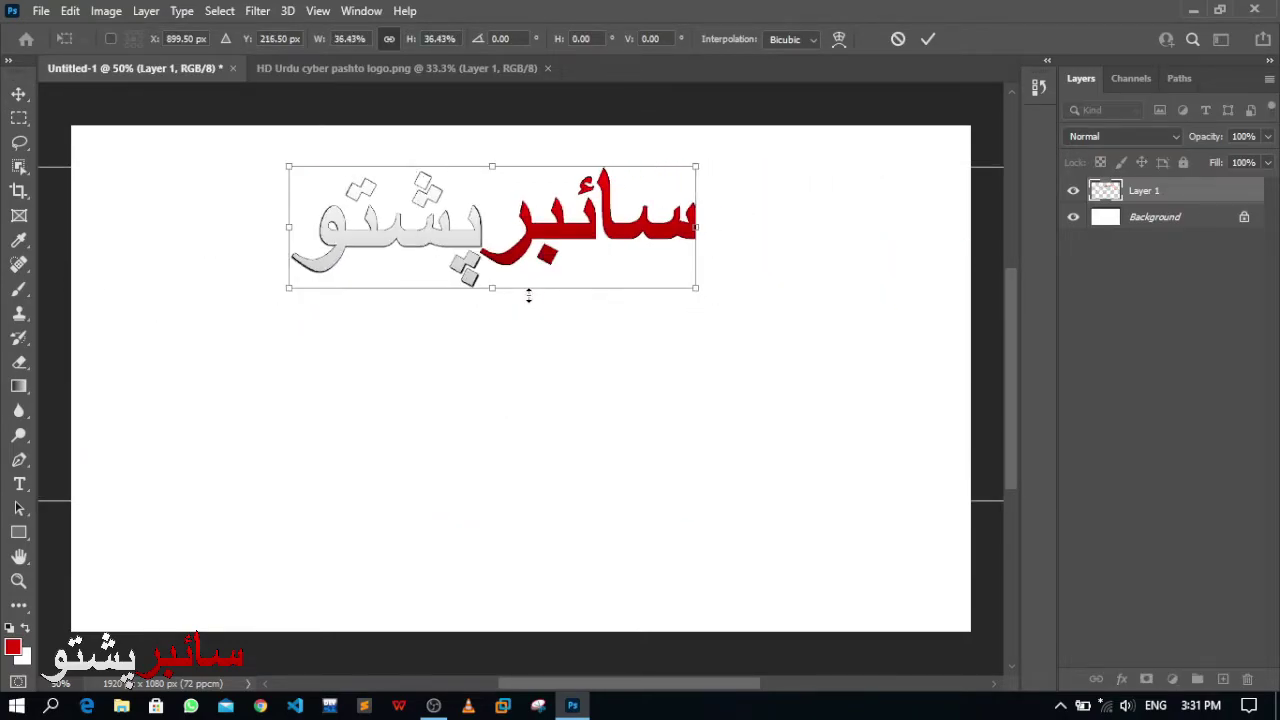
{"action": "key", "text": "Return"}
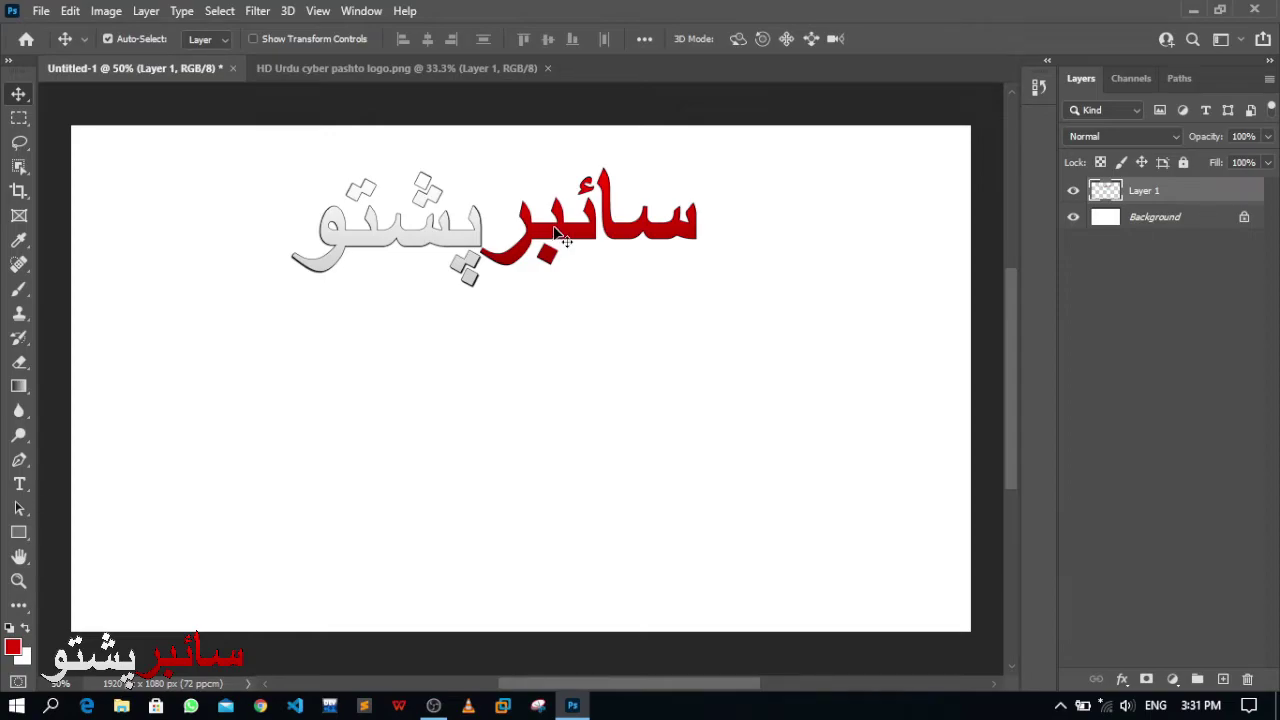
Step: Drag the scaled logo down to the centre of the canvas
{"action": "mouse_move", "coordinate": [562, 237]}
{"action": "left_mouse_down"}
{"action": "mouse_move", "coordinate": [646, 358]}
{"action": "mouse_move", "coordinate": [572, 412]}
{"action": "left_mouse_up"}
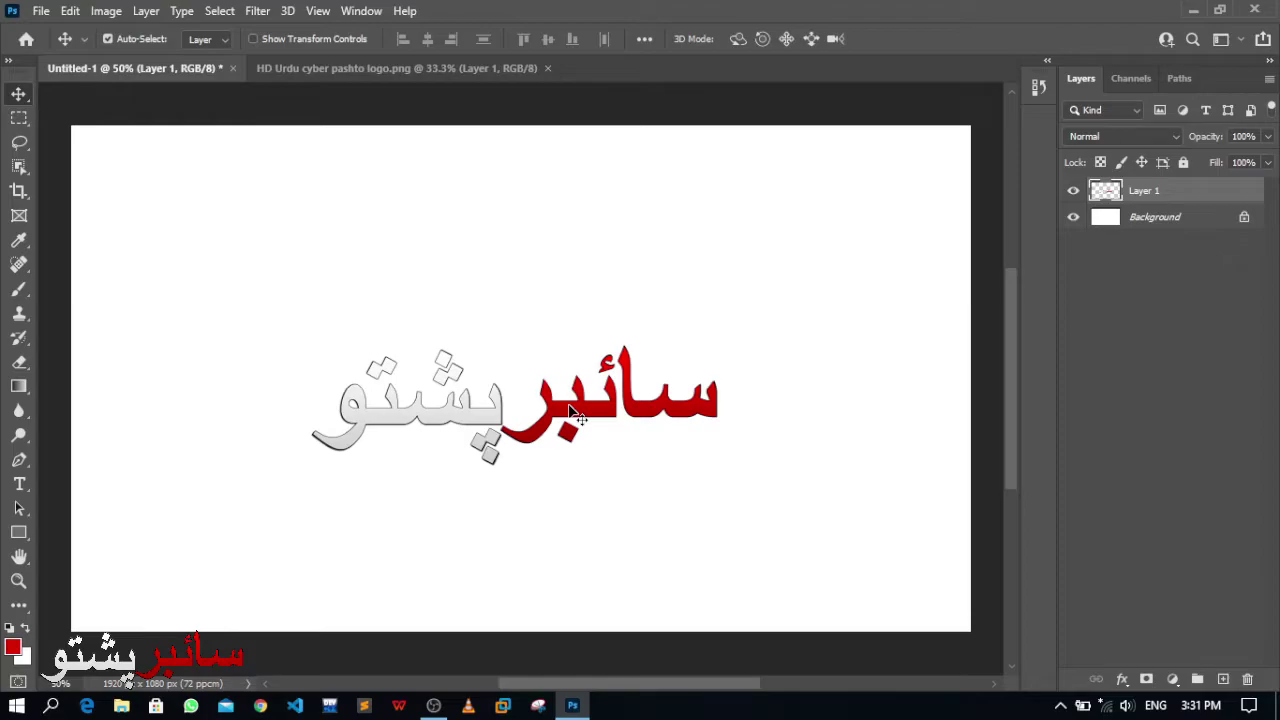
{"action": "left_click", "coordinate": [700, 395]}
Step: Add a new empty layer above the logo and switch to the Brush tool
{"action": "left_click", "coordinate": [1222, 679]}
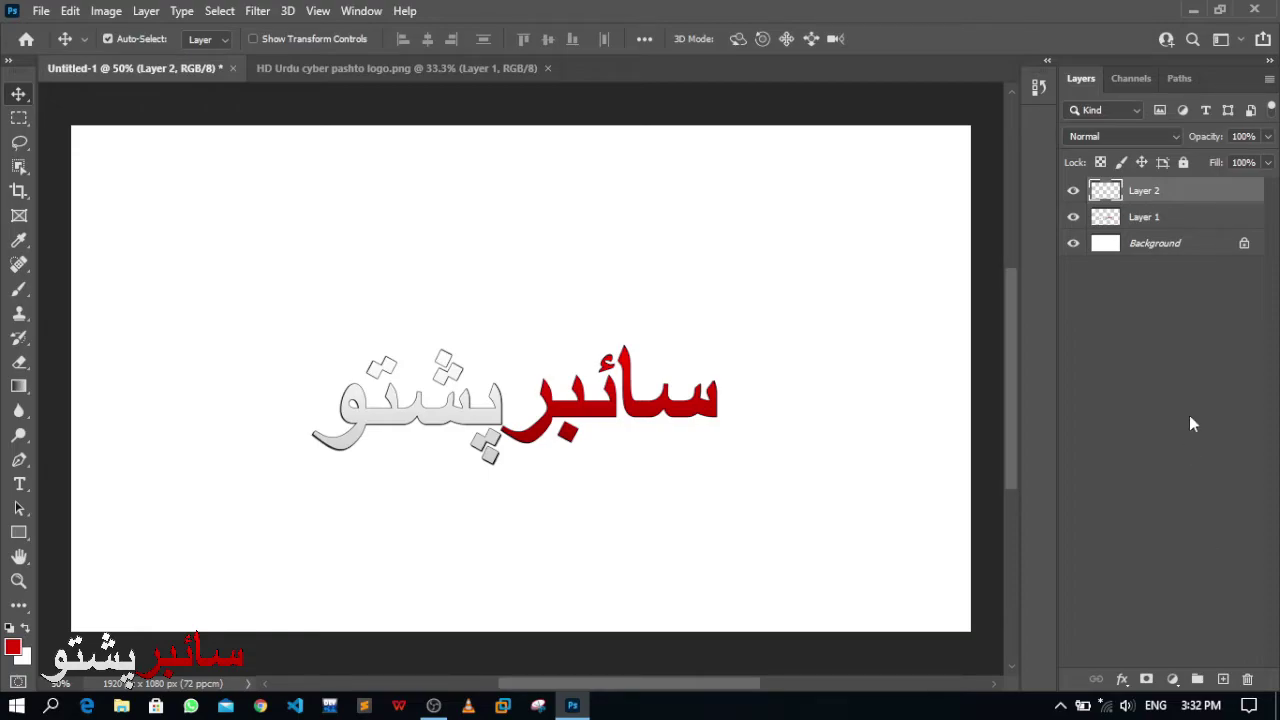
{"action": "right_click", "coordinate": [26, 293]}
{"action": "left_click", "coordinate": [129, 375]}
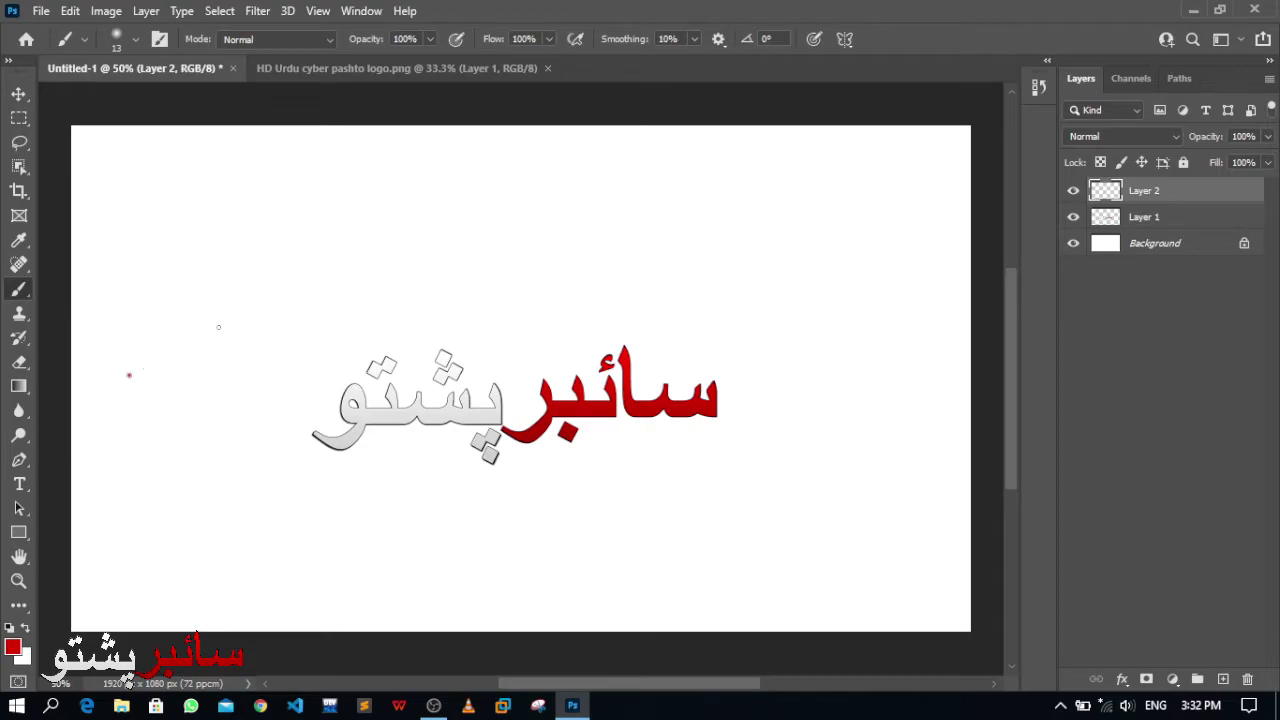
{"action": "key", "text": "ctrl+z"}
Step: Set the soft round brush to 143 px at 0% hardness
{"action": "right_click", "coordinate": [218, 327]}
{"action": "left_click", "coordinate": [328, 378]}
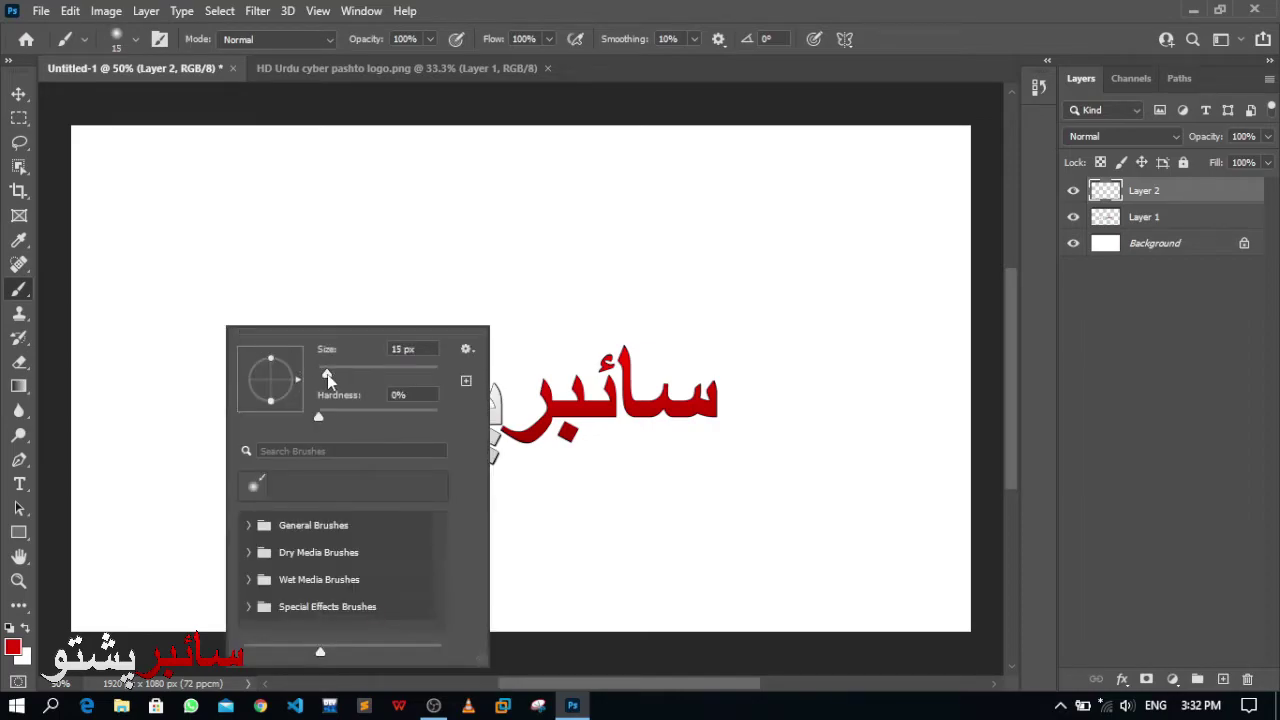
{"action": "left_click_drag", "start_coordinate": [328, 378], "coordinate": [390, 373]}
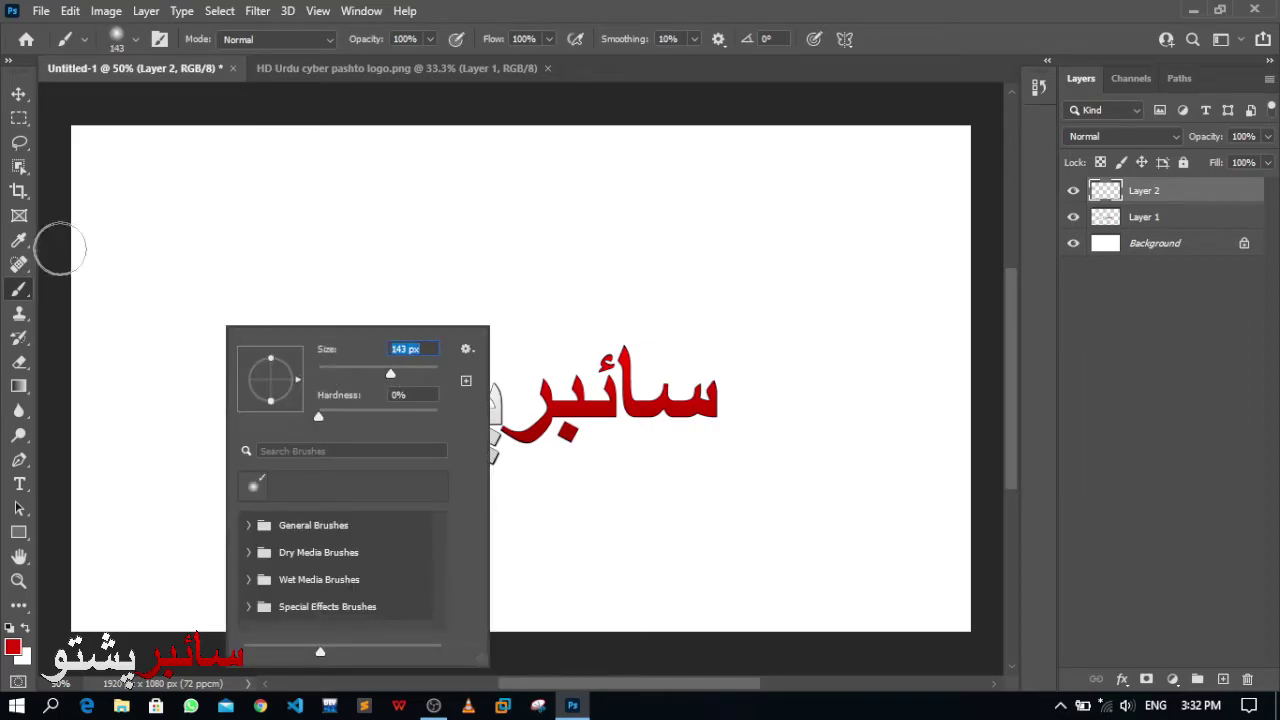
Step: Paint a soft red vertical stripe up the left edge, then select Layer 1 with the Move tool
{"action": "left_click", "coordinate": [82, 627]}
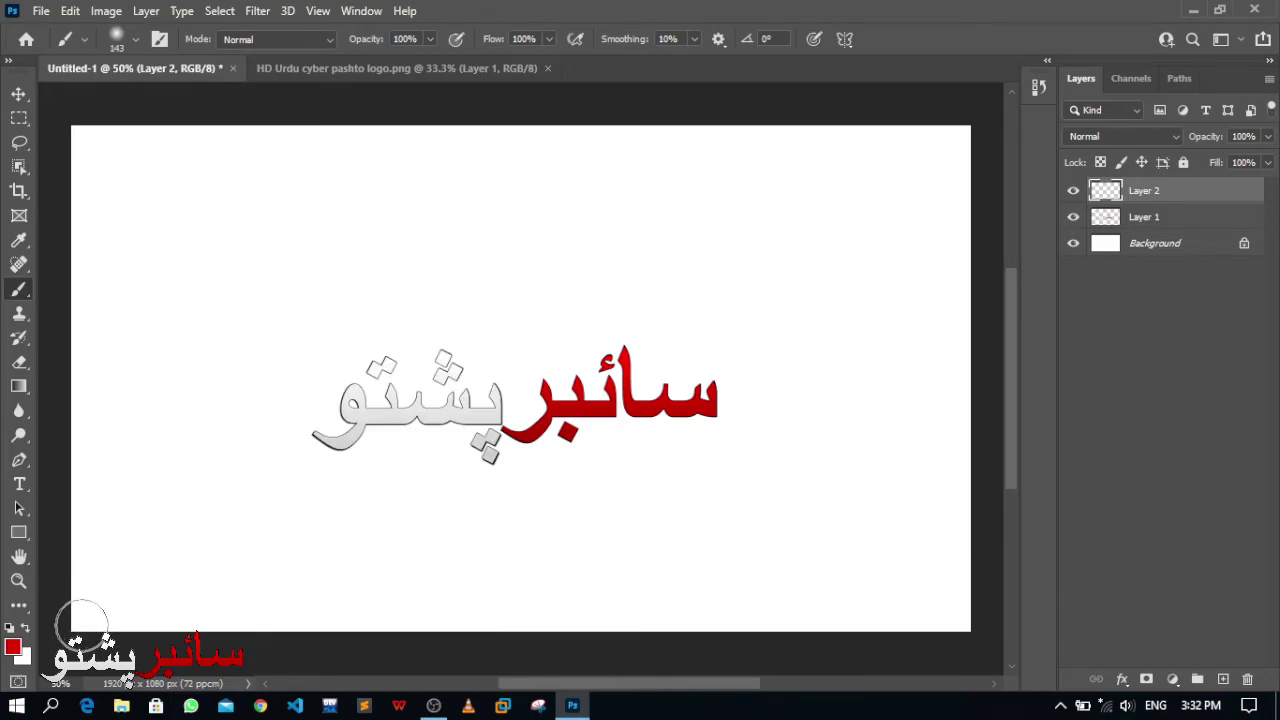
{"action": "left_click_drag", "start_coordinate": [82, 627], "coordinate": [74, 129]}
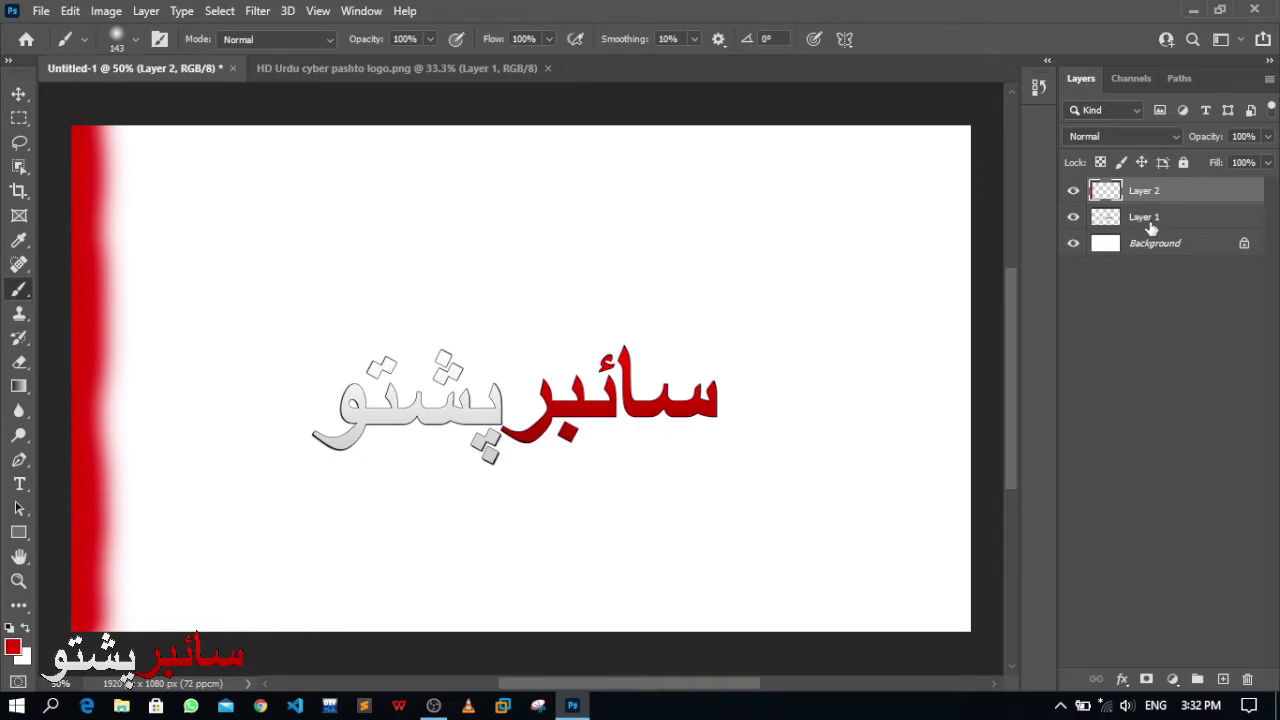
{"action": "left_click", "coordinate": [1150, 228]}
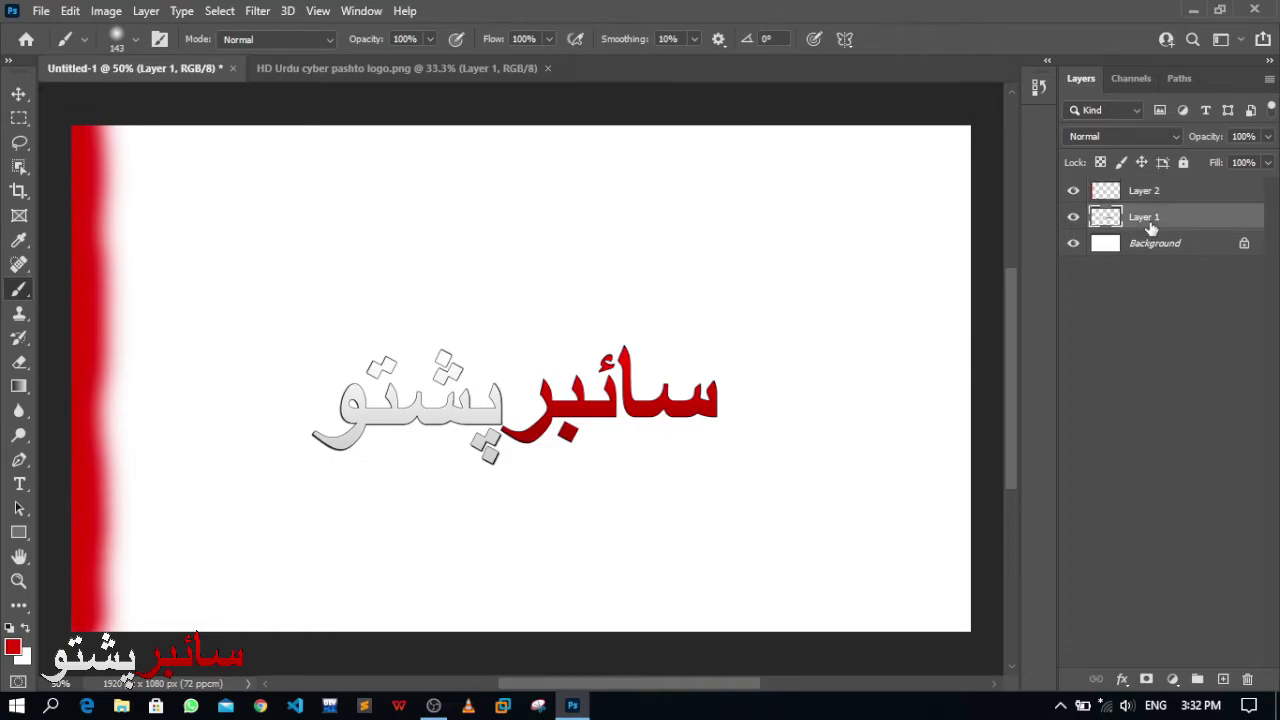
{"action": "left_click", "coordinate": [16, 94]}
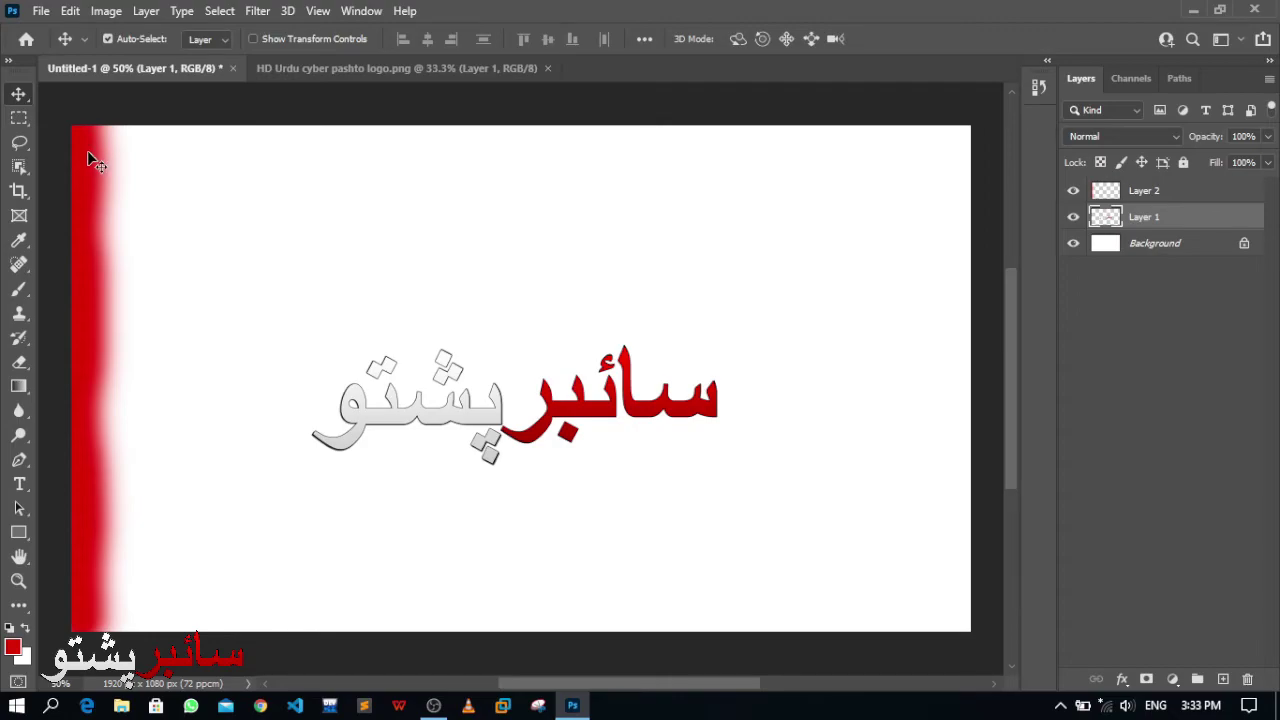
Step: Move the red stripe right onto the logo, then select Layer 1 and turn off Auto-Select
{"action": "left_click_drag", "start_coordinate": [87, 150], "coordinate": [375, 173]}
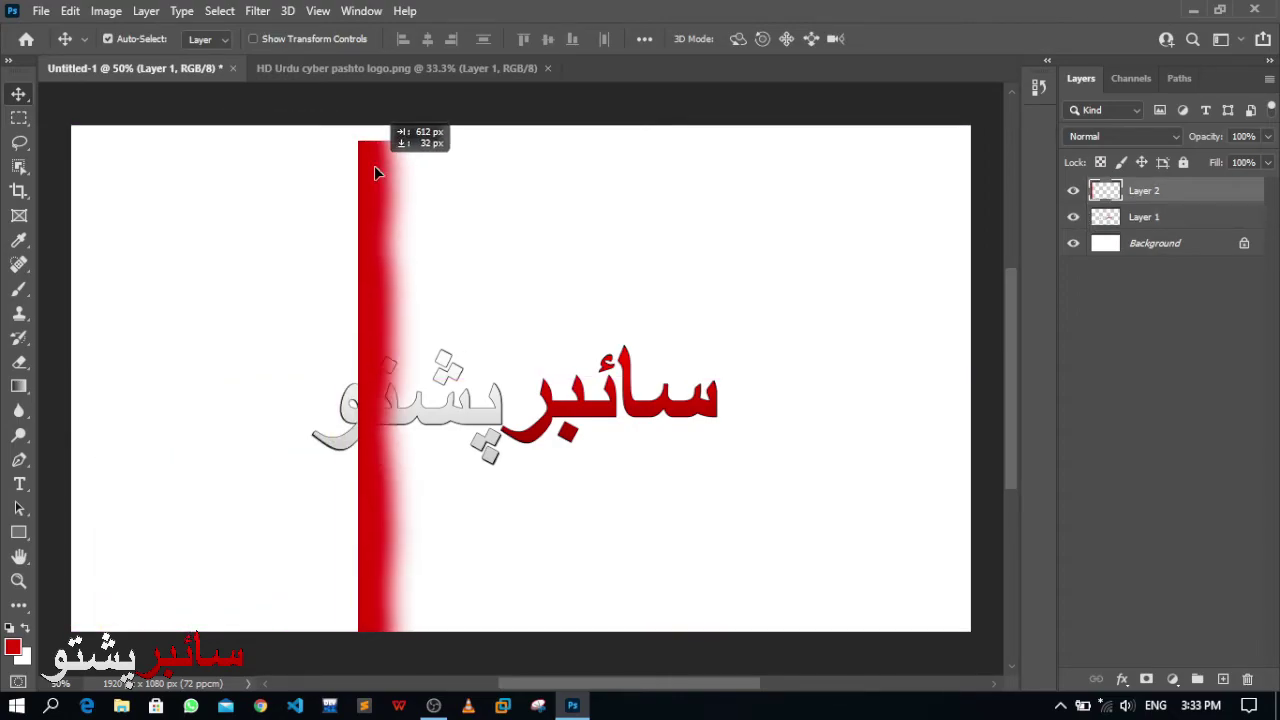
{"action": "left_click_drag", "start_coordinate": [374, 172], "coordinate": [378, 172]}
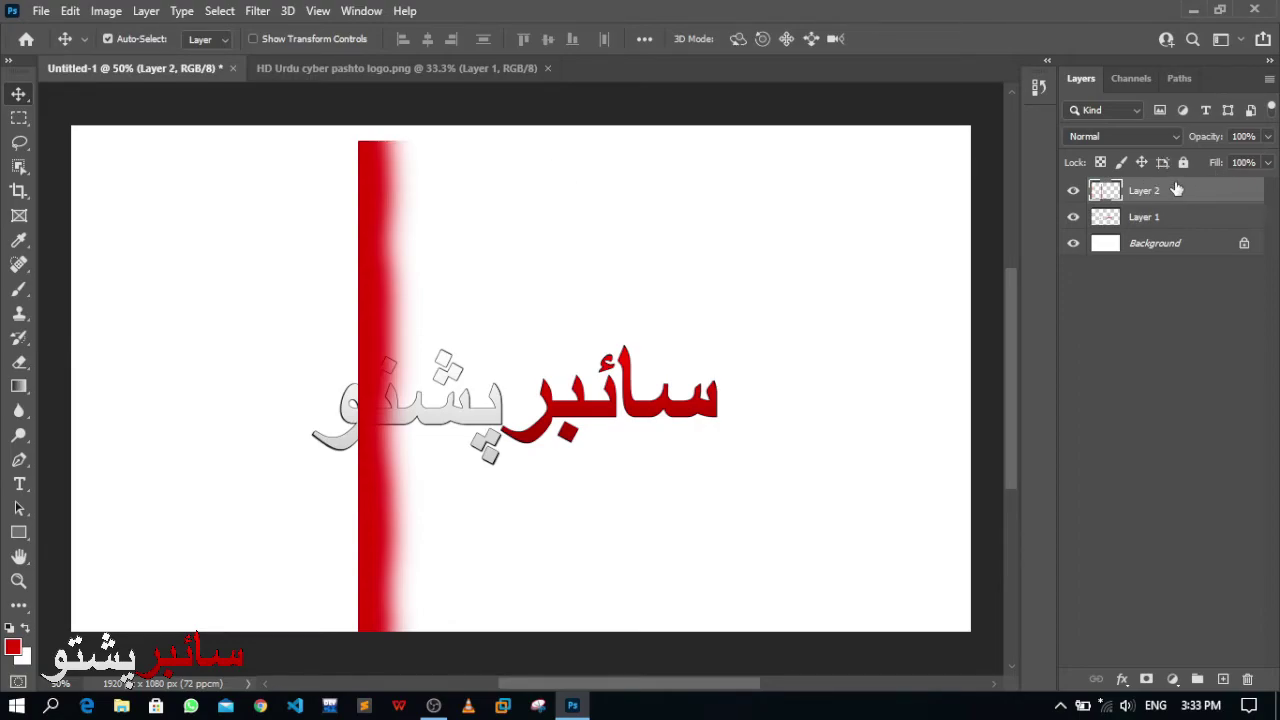
{"action": "left_click", "coordinate": [668, 410]}
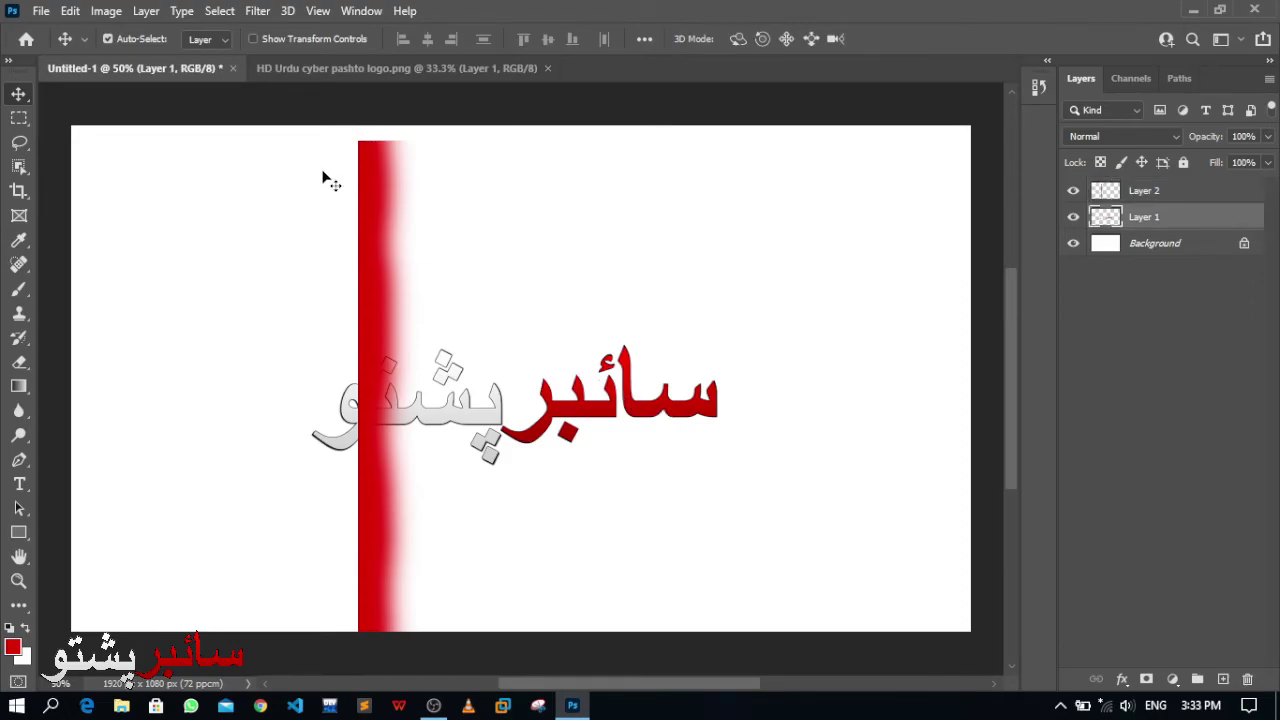
{"action": "left_click", "coordinate": [144, 39]}
Step: Shift the logo left, re-enable Auto-Select, and place the stripe where the grey and red words meet
{"action": "left_click_drag", "start_coordinate": [381, 413], "coordinate": [284, 417]}
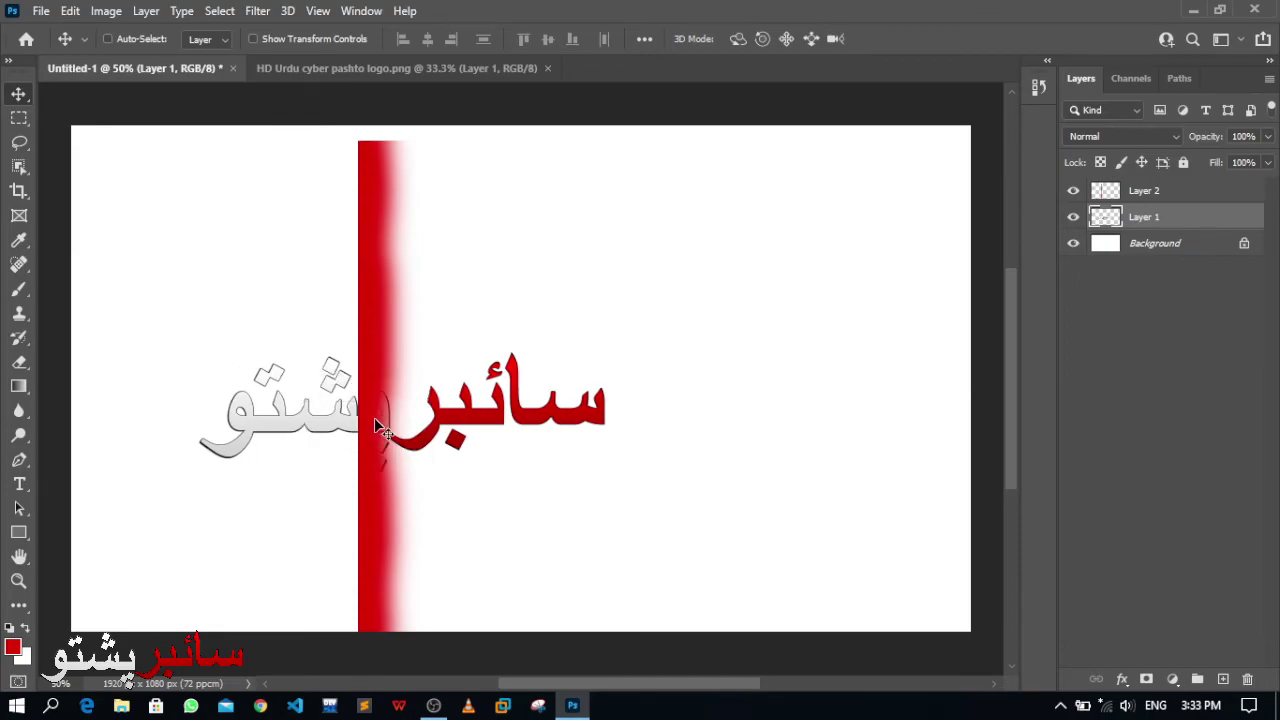
{"action": "left_click_drag", "start_coordinate": [374, 417], "coordinate": [373, 415]}
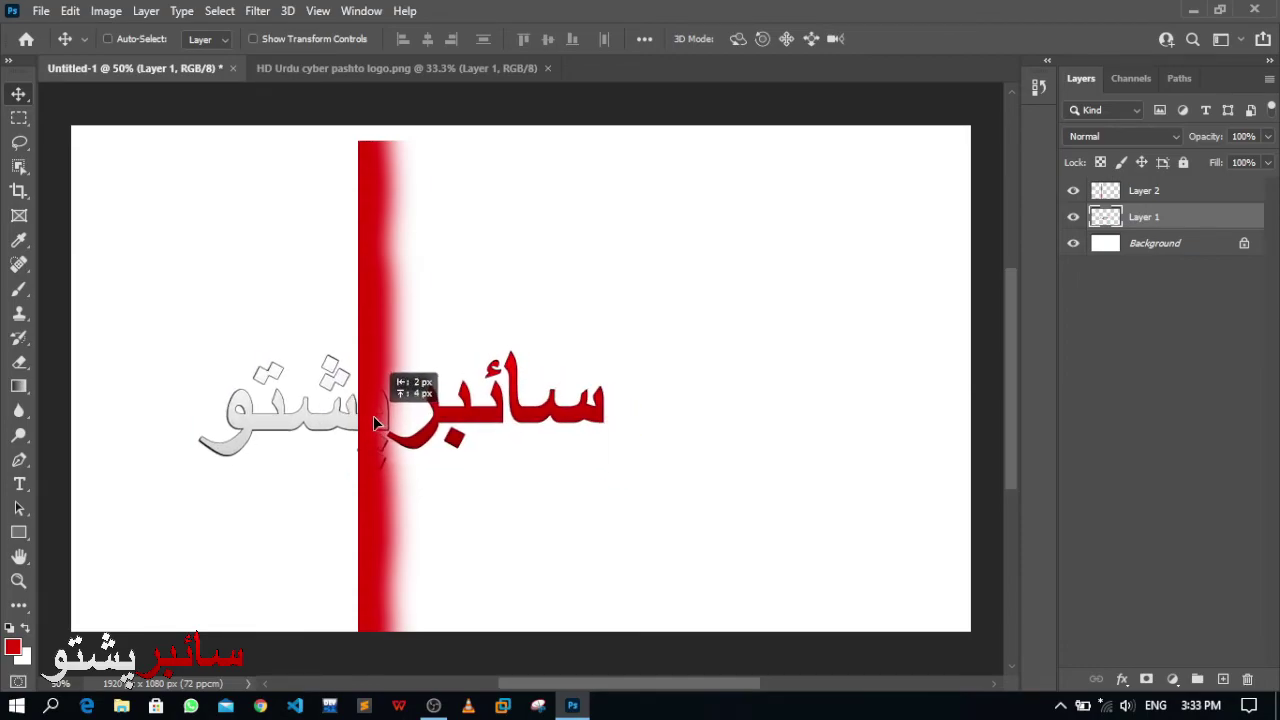
{"action": "left_click_drag", "start_coordinate": [373, 415], "coordinate": [374, 415]}
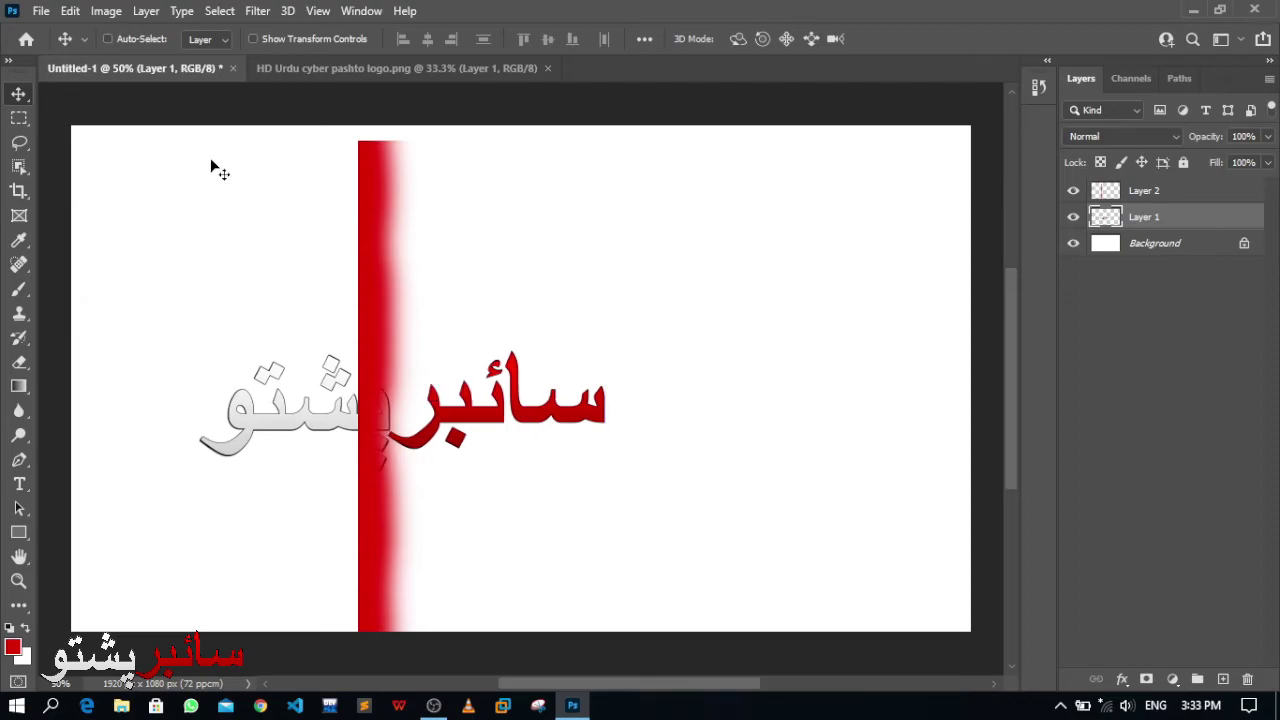
{"action": "left_click", "coordinate": [123, 38]}
{"action": "mouse_move", "coordinate": [372, 408]}
{"action": "left_mouse_down"}
{"action": "mouse_move", "coordinate": [418, 430]}
{"action": "mouse_move", "coordinate": [418, 415]}
{"action": "left_mouse_up"}
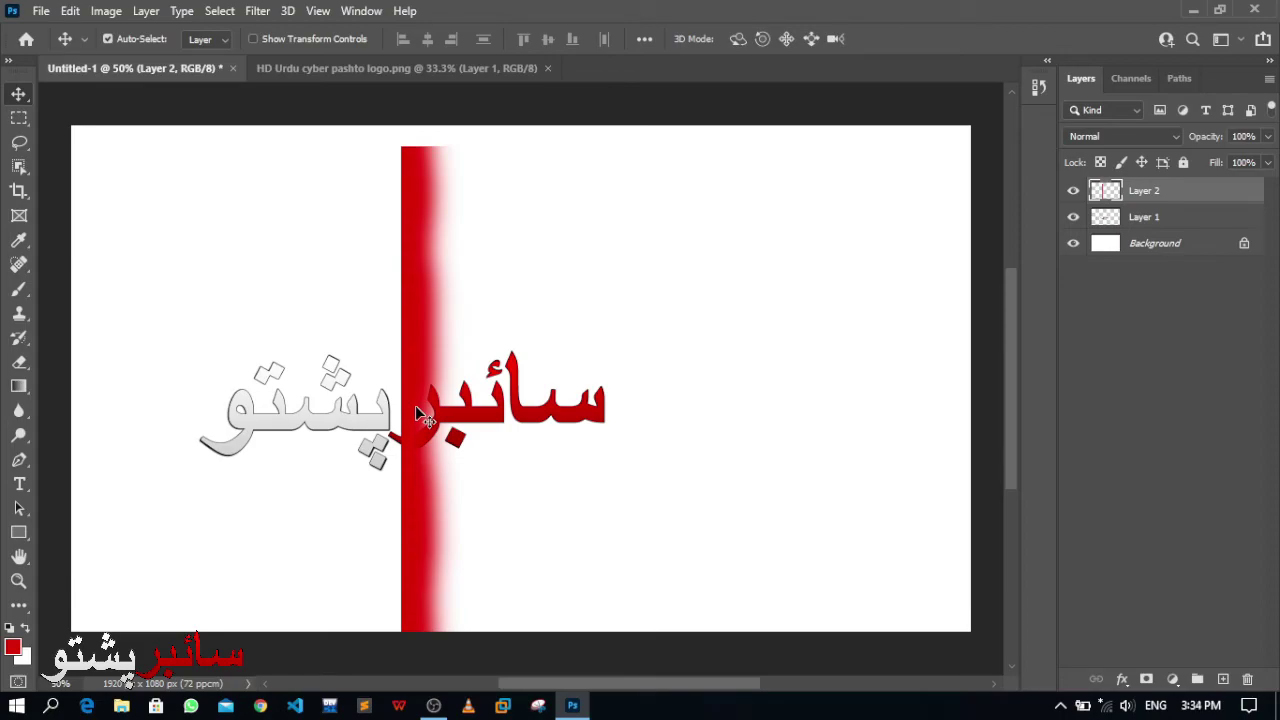
Step: Clip red-stripe Layer 2 into the logo lettering, merge them, and move the logo bottom-left
{"action": "key", "text": "ctrl+alt+g"}
{"action": "key", "text": "ctrl+e"}
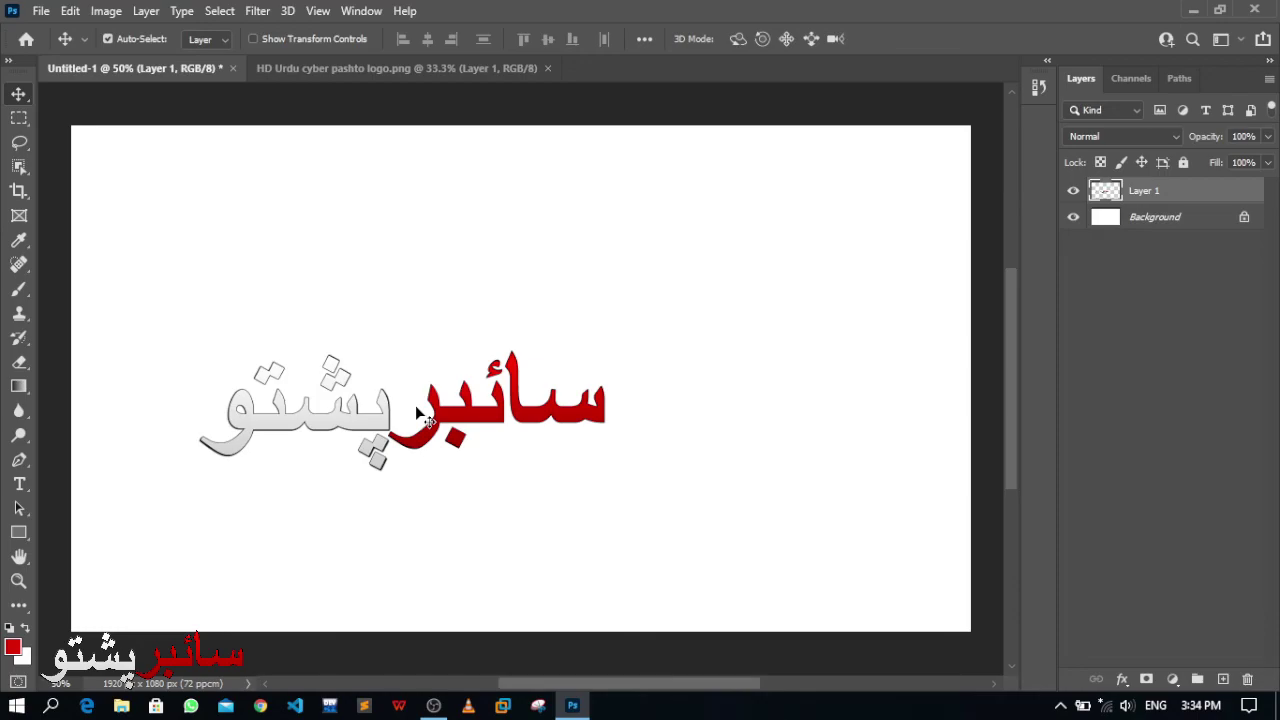
{"action": "left_click_drag", "start_coordinate": [415, 405], "coordinate": [418, 406]}
{"action": "left_click", "coordinate": [108, 39]}
{"action": "mouse_move", "coordinate": [452, 418]}
{"action": "left_mouse_down"}
{"action": "mouse_move", "coordinate": [357, 530]}
{"action": "mouse_move", "coordinate": [340, 588]}
{"action": "left_mouse_up"}
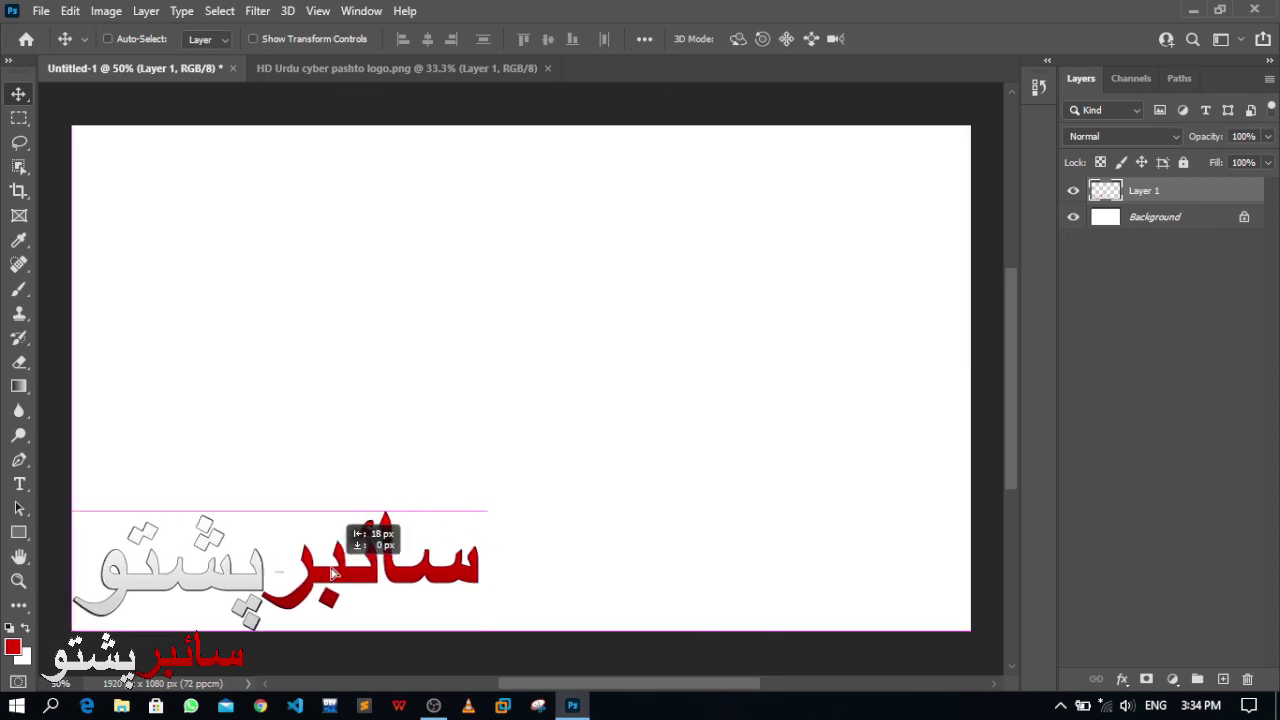